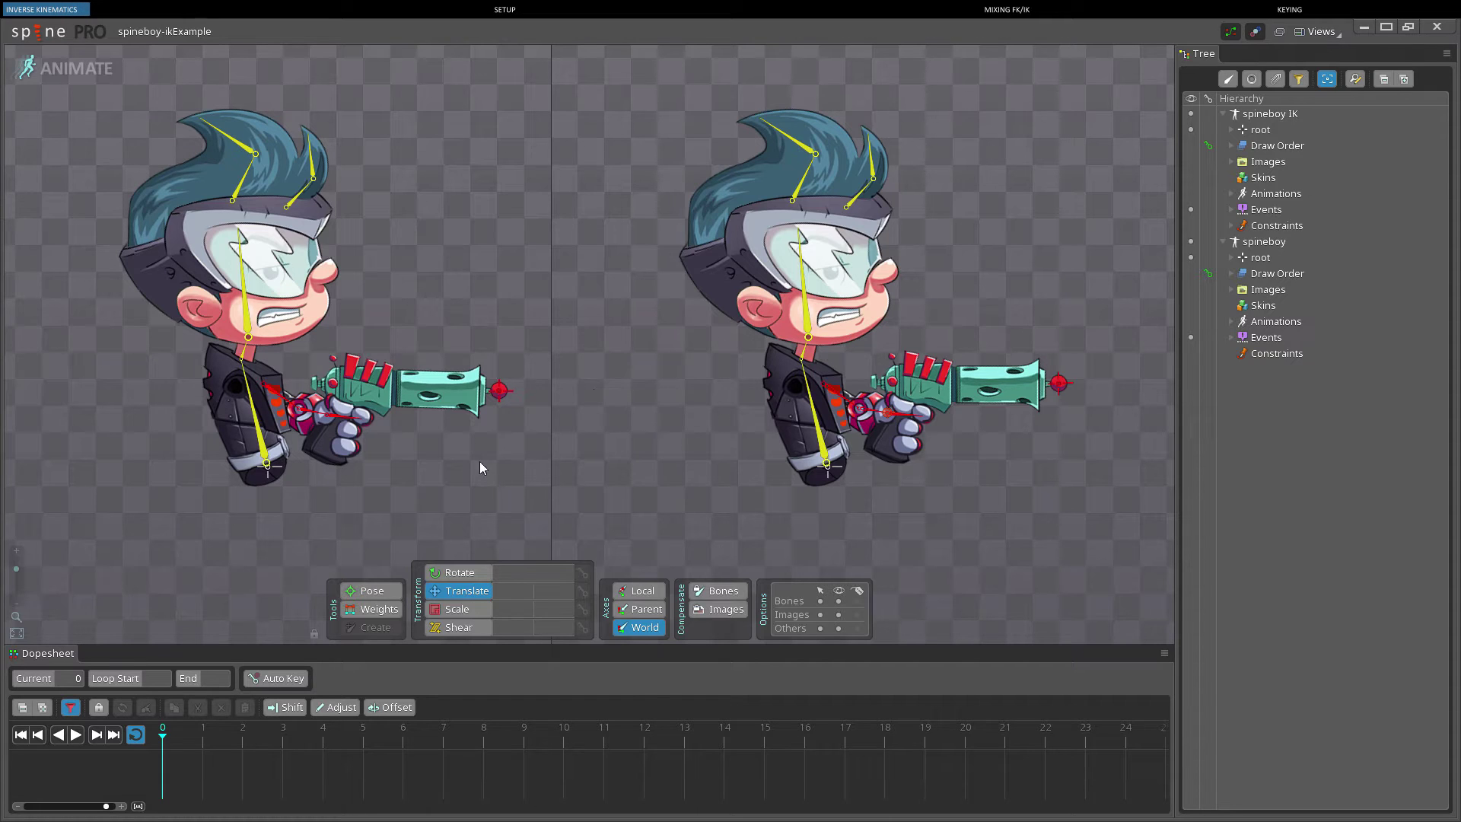
# Rotate the left spineboy's rear_upper_arm and gun upward, then undo the rotation
pyautogui.click(289, 403)
pyautogui.press('c')
pyautogui.moveTo(487, 490); pyautogui.dragTo(482, 403)
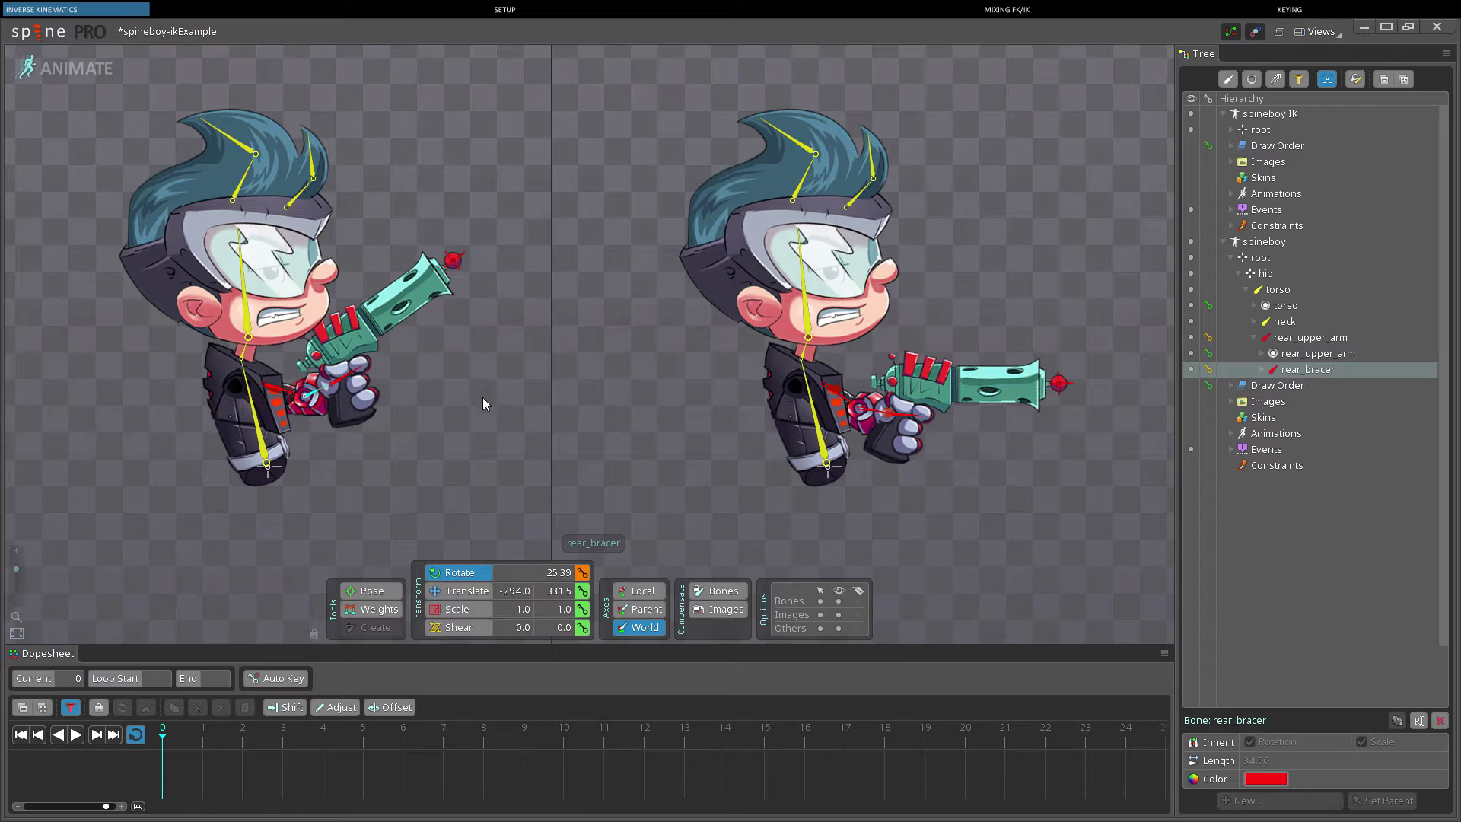
pyautogui.hotkey('ctrl', 'z')
pyautogui.hotkey('ctrl', 'z')
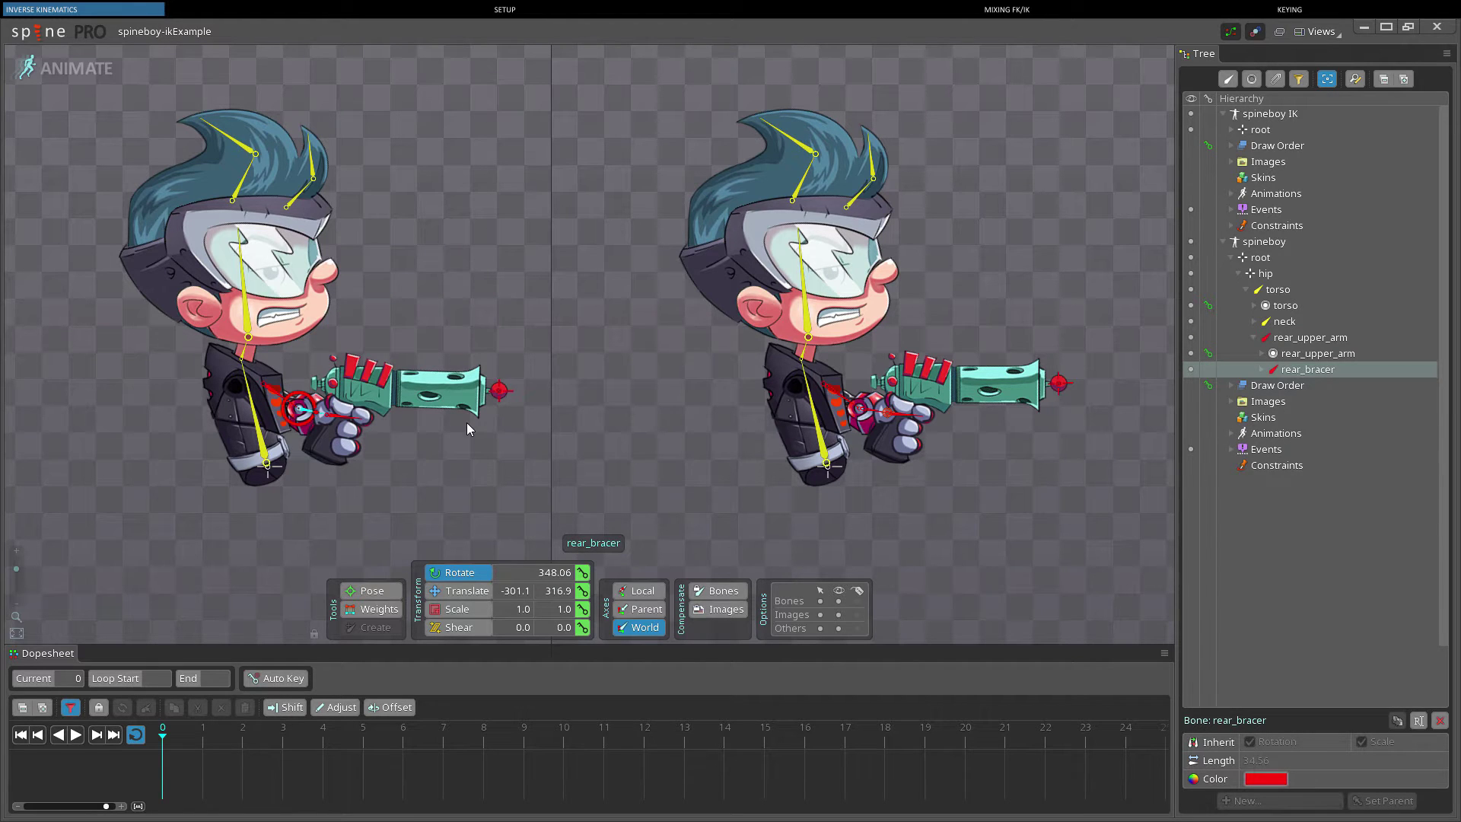
pyautogui.click(467, 425)
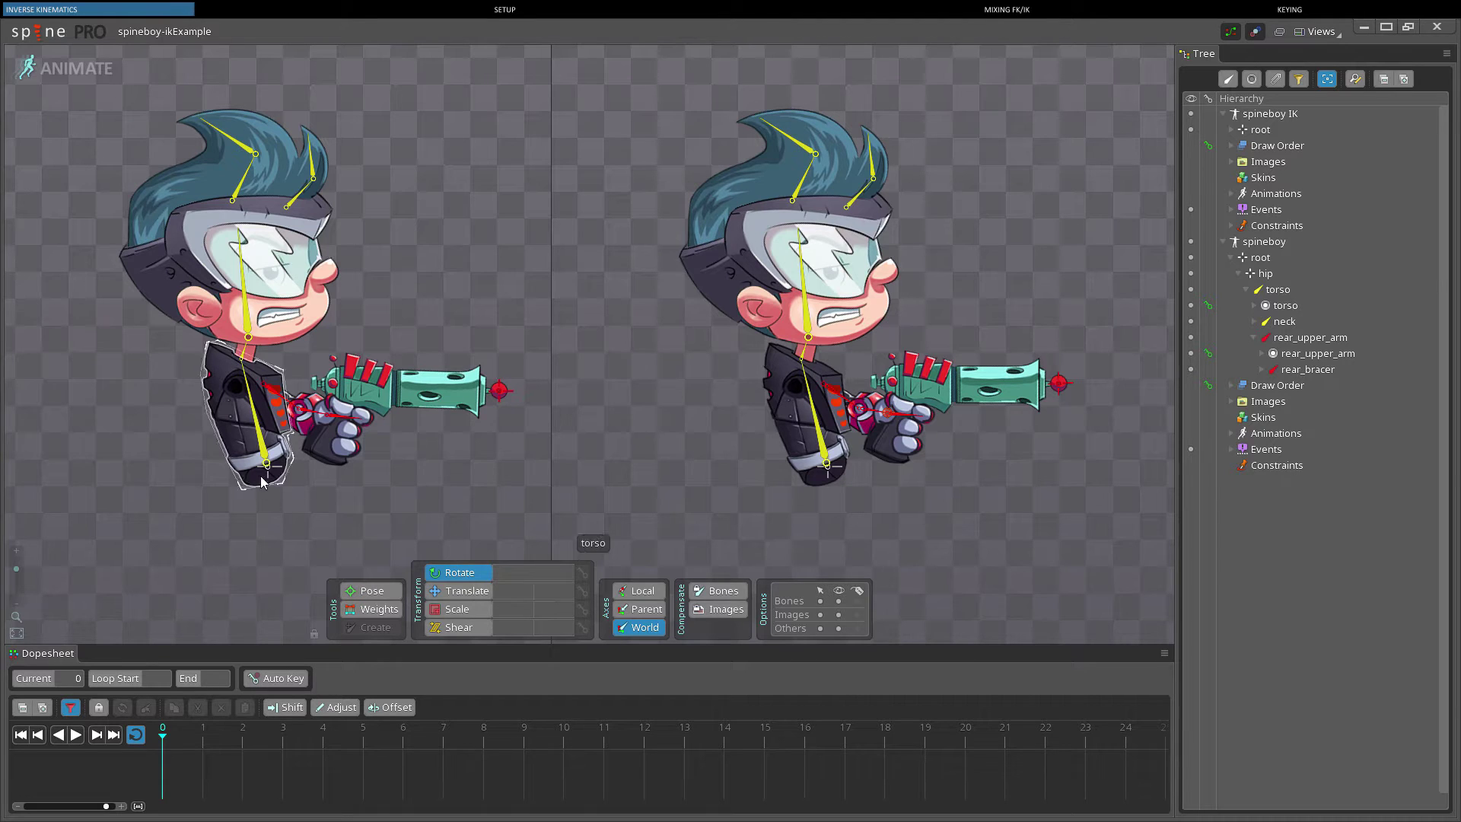
# Drag the left spineboy's hip down and rotate the arm, then revert to the saved pose
pyautogui.moveTo(267, 465); pyautogui.dragTo(297, 607)
pyautogui.press('c')
pyautogui.moveTo(282, 506); pyautogui.dragTo(448, 455)
pyautogui.hotkey('ctrl', 'z')
pyautogui.hotkey('ctrl', 'z')
pyautogui.hotkey('ctrl', 'z')
pyautogui.click(627, 399)
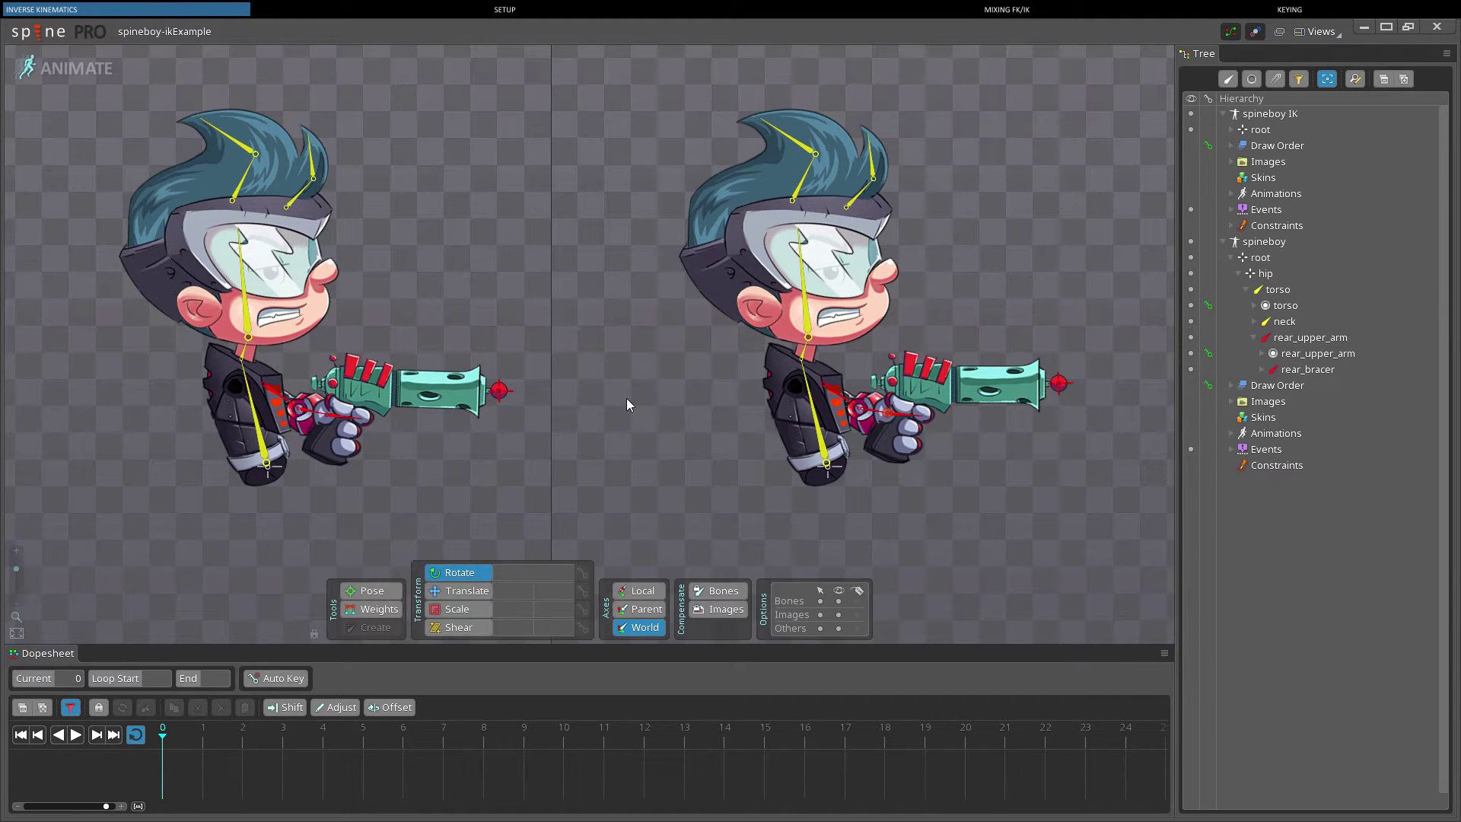
# Pull the right spineboy's hand IK target up, undo it, then drag the hip down
pyautogui.click(888, 418)
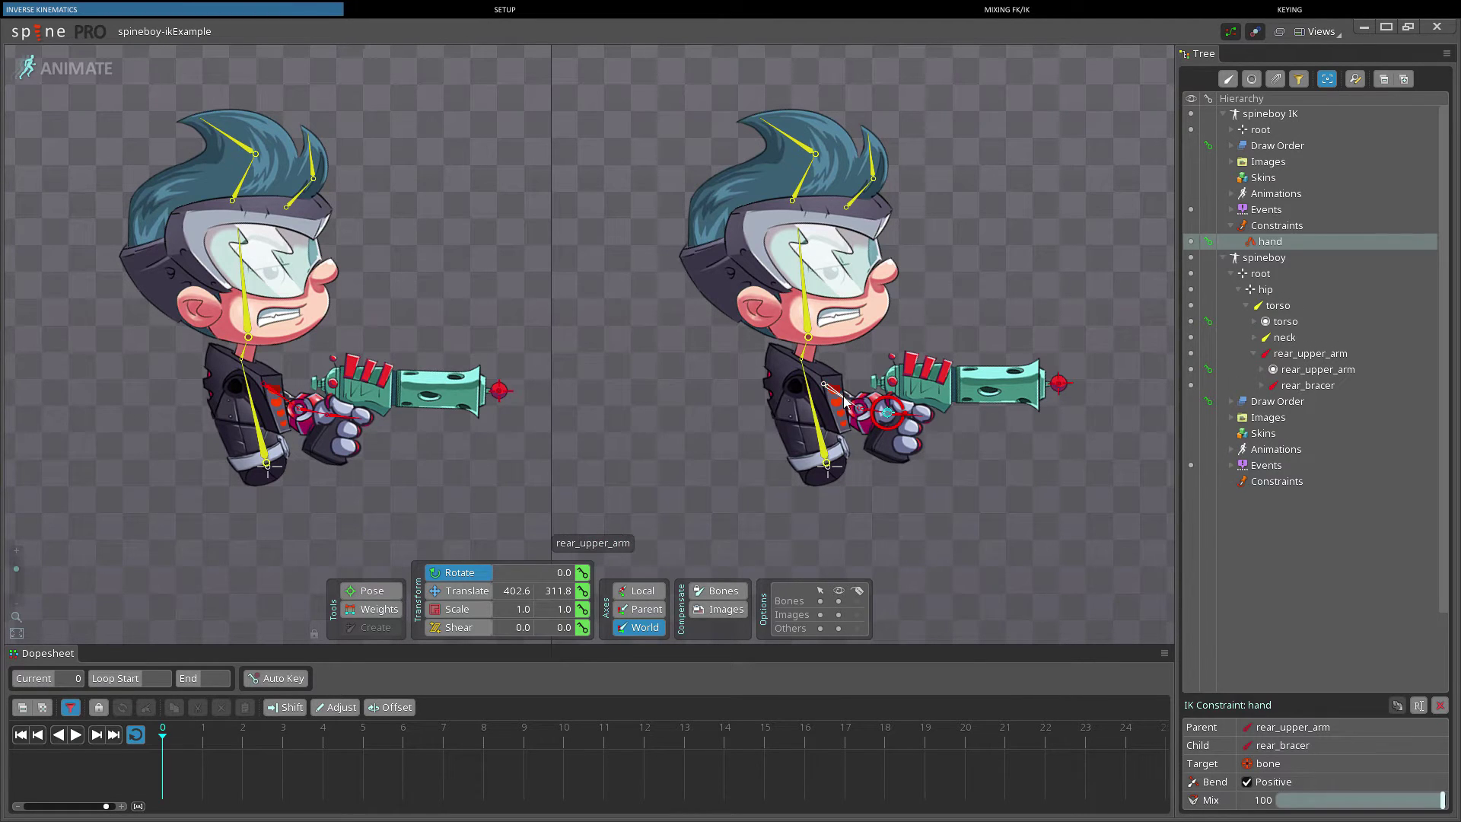
pyautogui.click(864, 411)
pyautogui.click(852, 402)
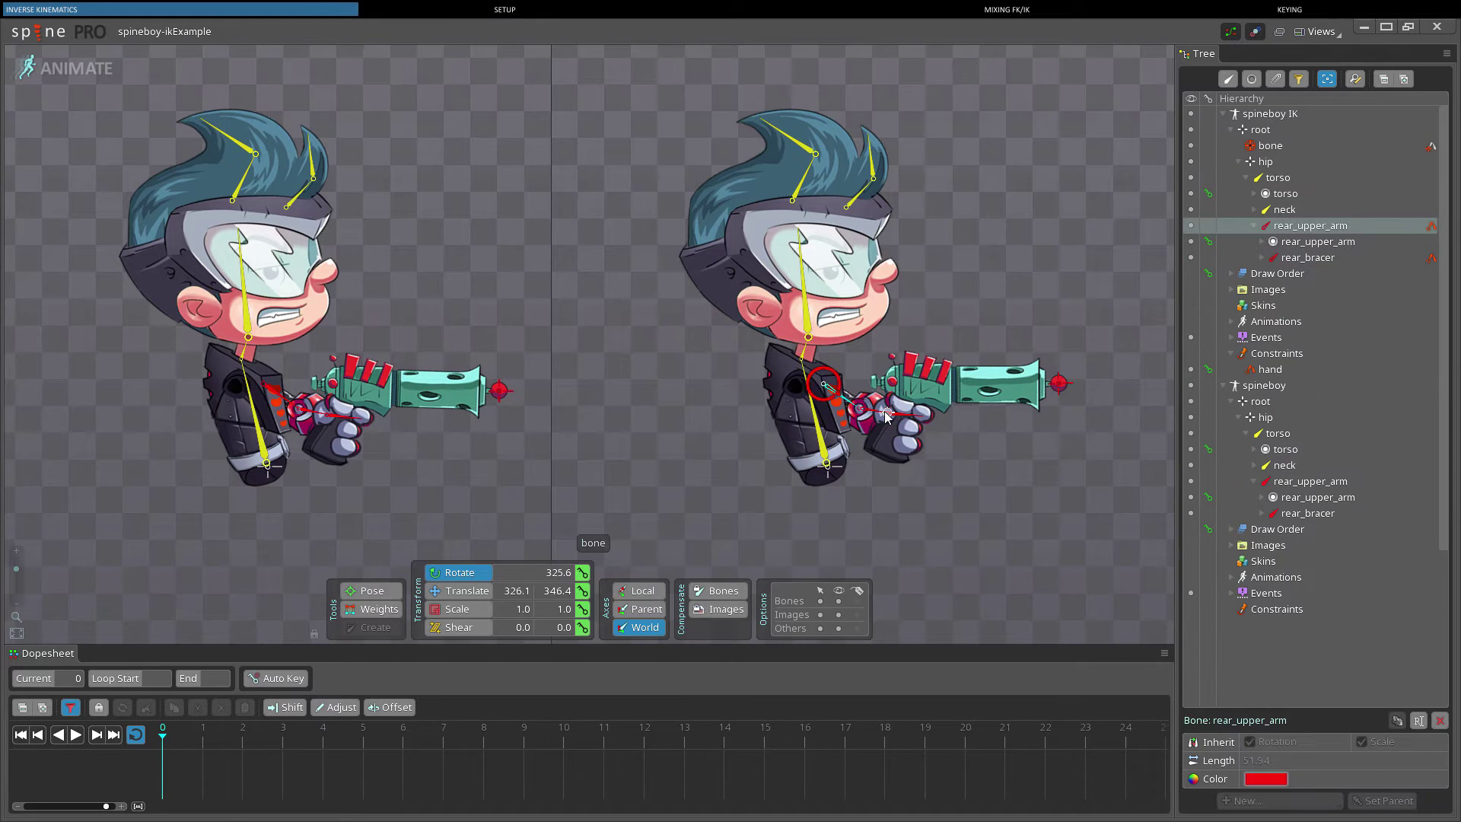
pyautogui.moveTo(888, 414); pyautogui.dragTo(881, 381)
pyautogui.hotkey('ctrl', 'z')
pyautogui.hotkey('ctrl', 'z')
pyautogui.hotkey('ctrl', 'z')
pyautogui.hotkey('ctrl', 'z')
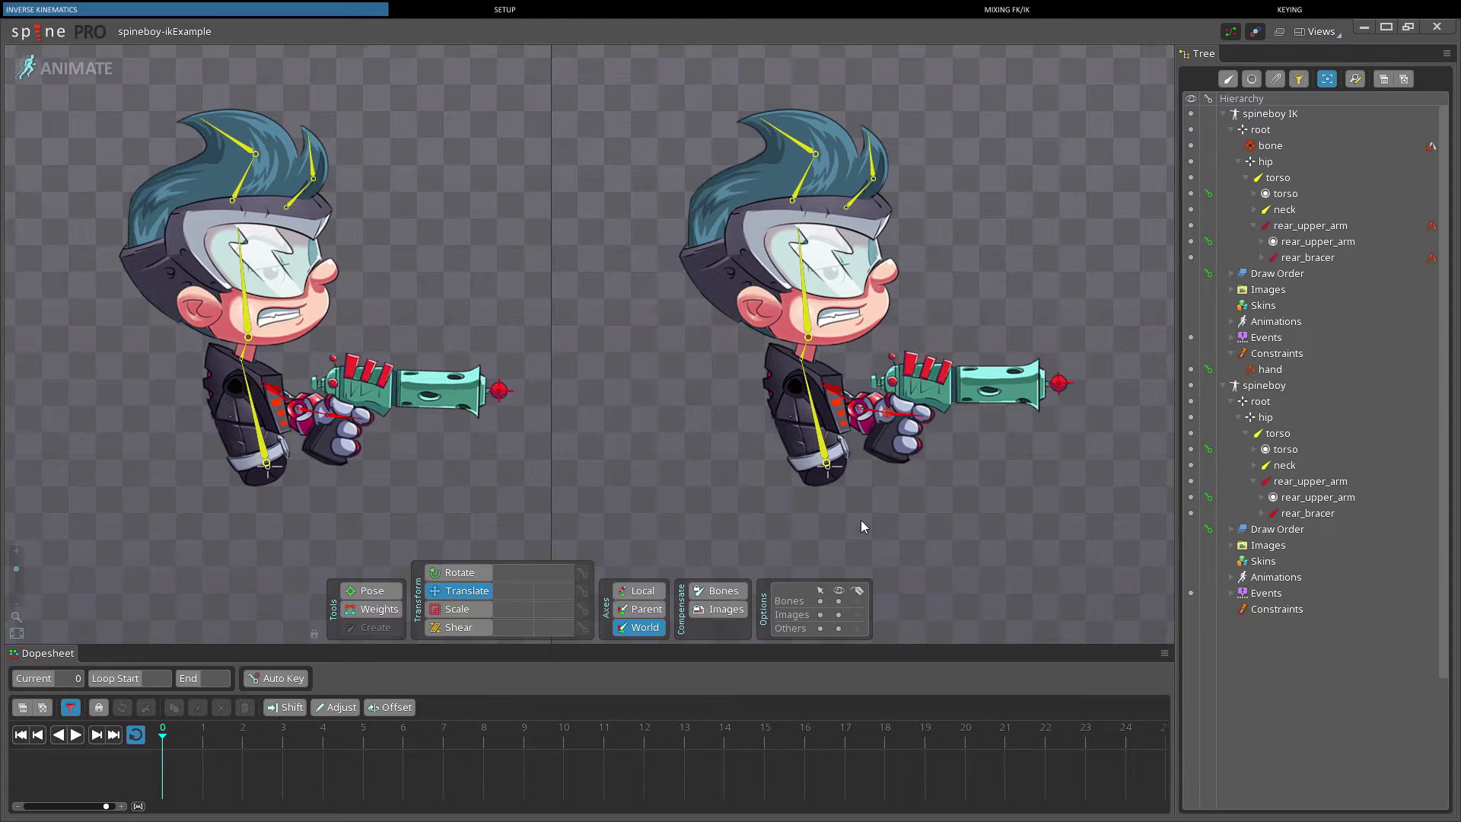
pyautogui.click(827, 462)
pyautogui.moveTo(830, 451); pyautogui.dragTo(985, 484)
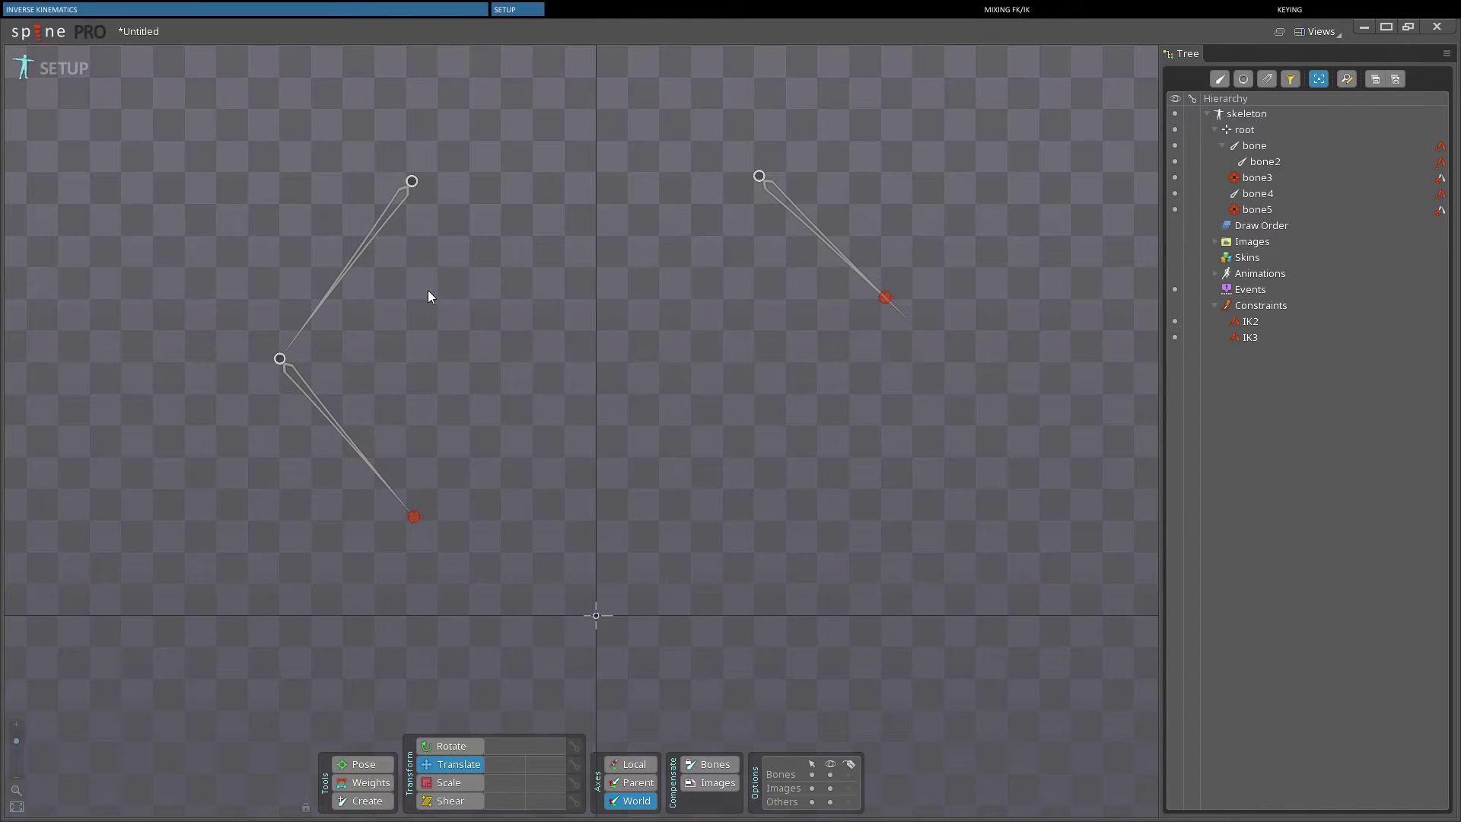
# Select bone and bone2, then drag the left chain's IK target so both bones bend
pyautogui.click(363, 245)
pyautogui.click(382, 471)
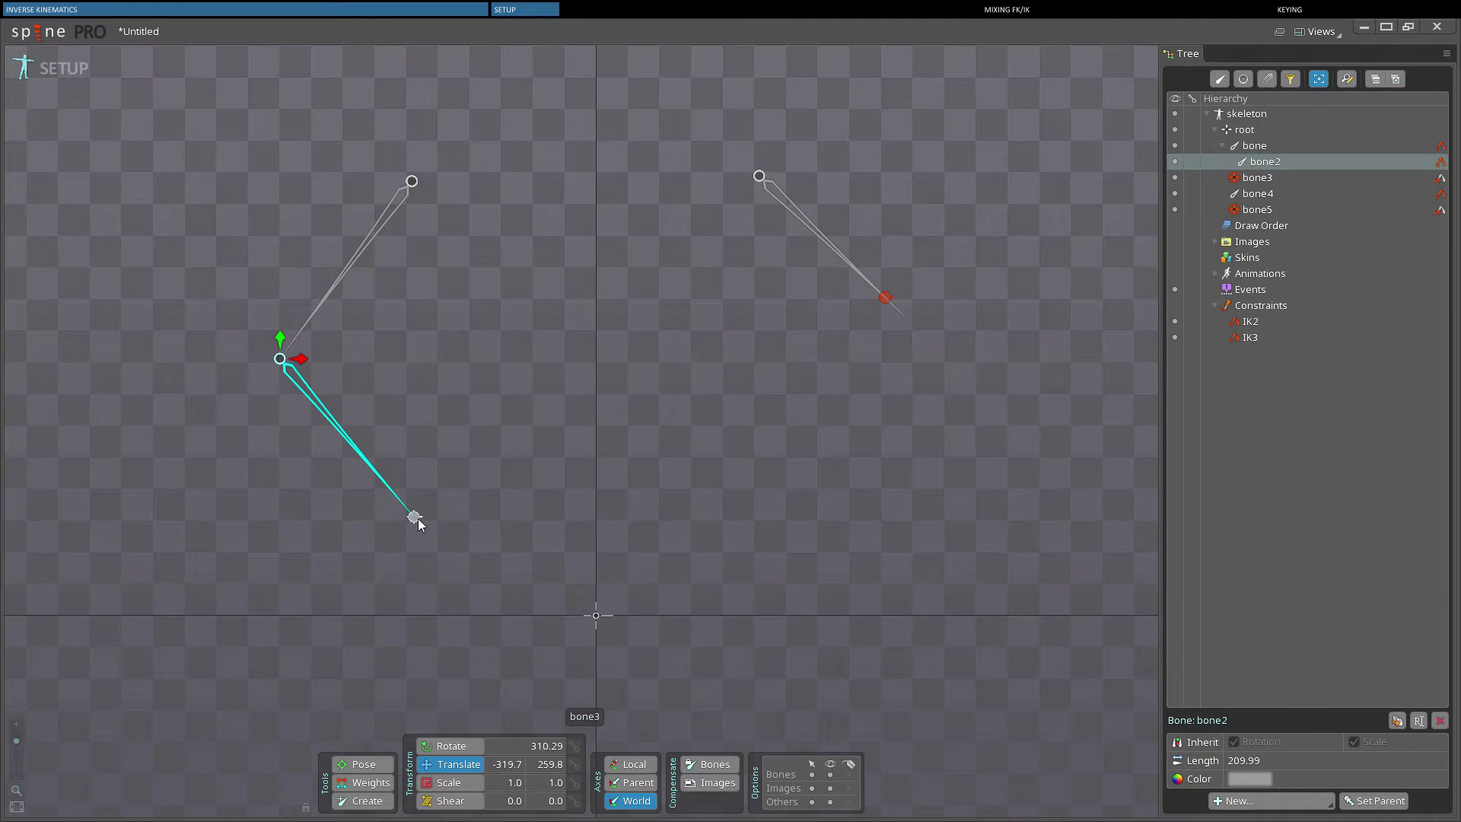
pyautogui.moveTo(418, 518); pyautogui.dragTo(512, 538)
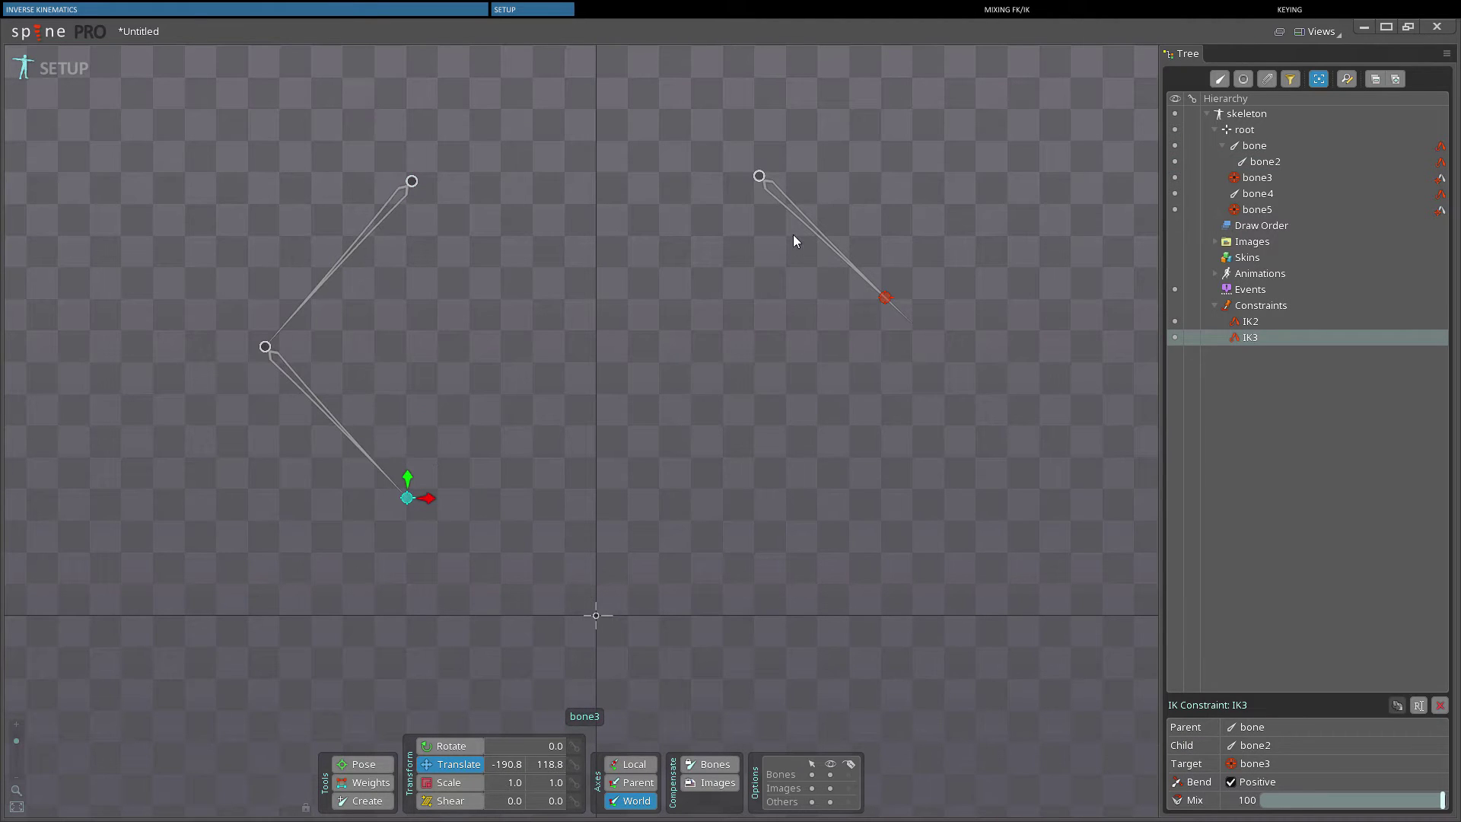
# Drag bone5's target so bone4 follows, then move bone4 and undo that move
pyautogui.click(805, 217)
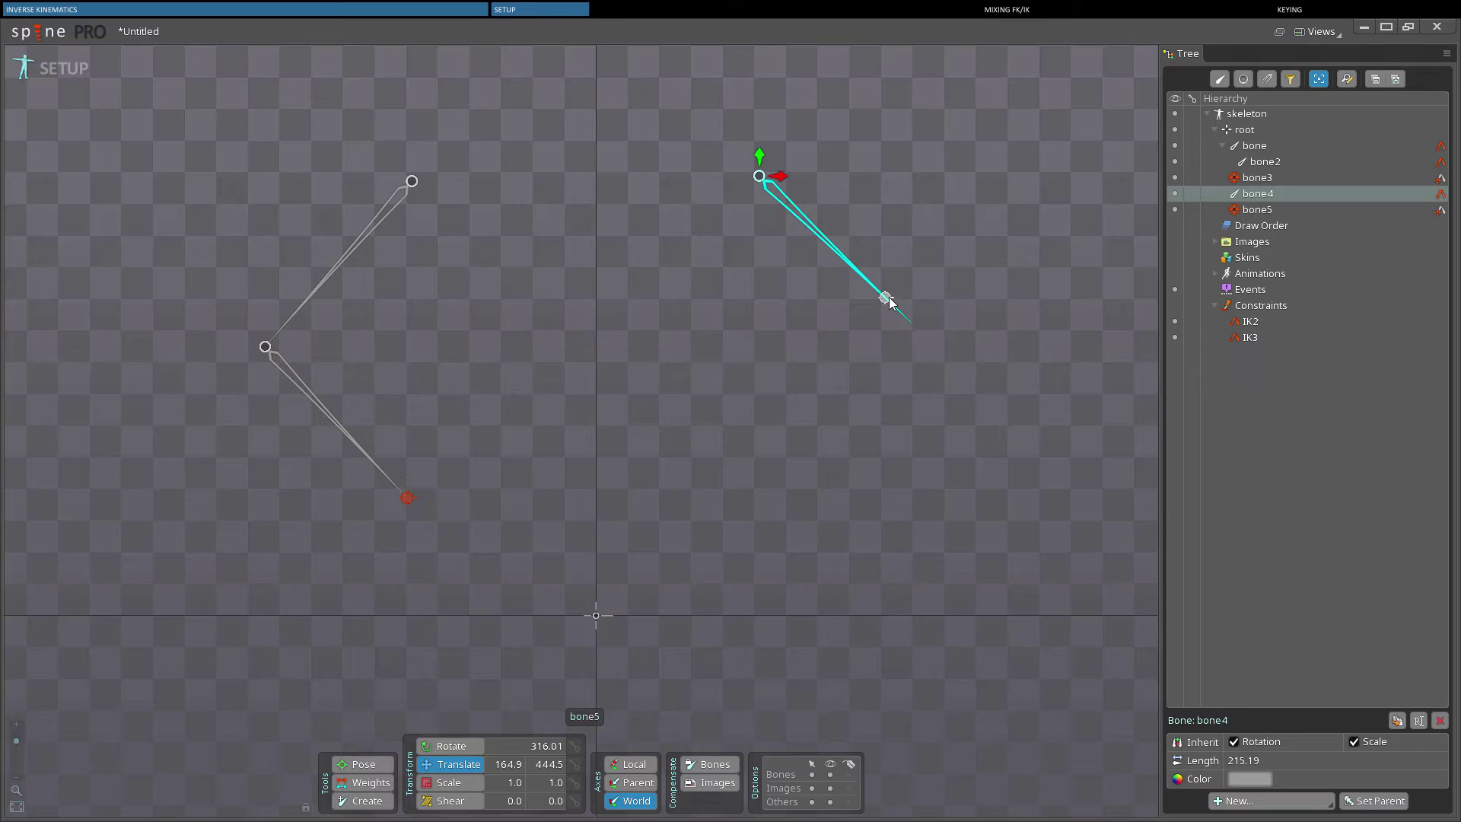
pyautogui.moveTo(891, 302); pyautogui.dragTo(810, 247)
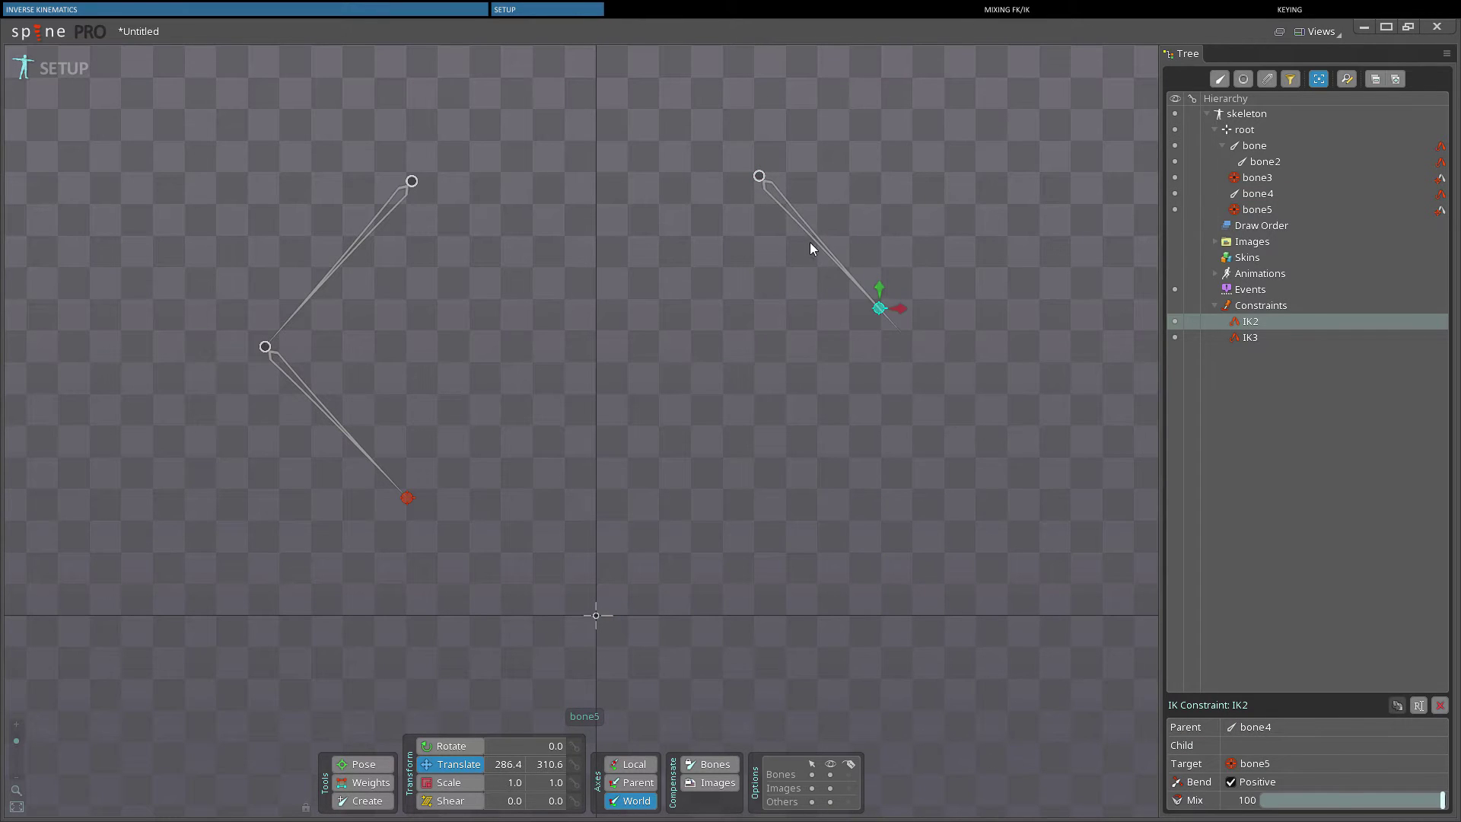
pyautogui.click(810, 245)
pyautogui.moveTo(799, 330); pyautogui.dragTo(729, 332)
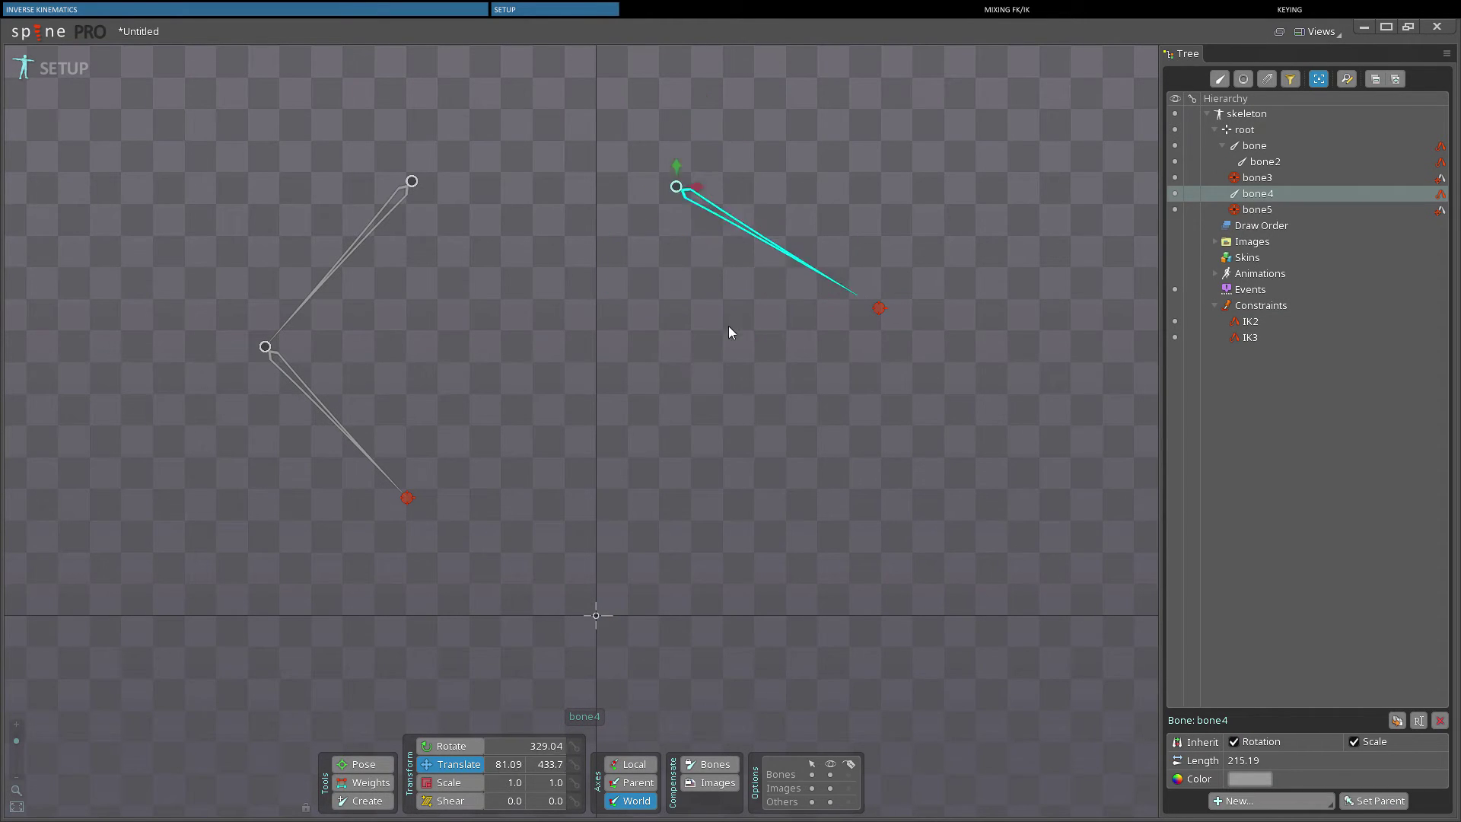
pyautogui.hotkey('ctrl', 'z')
pyautogui.click(401, 213)
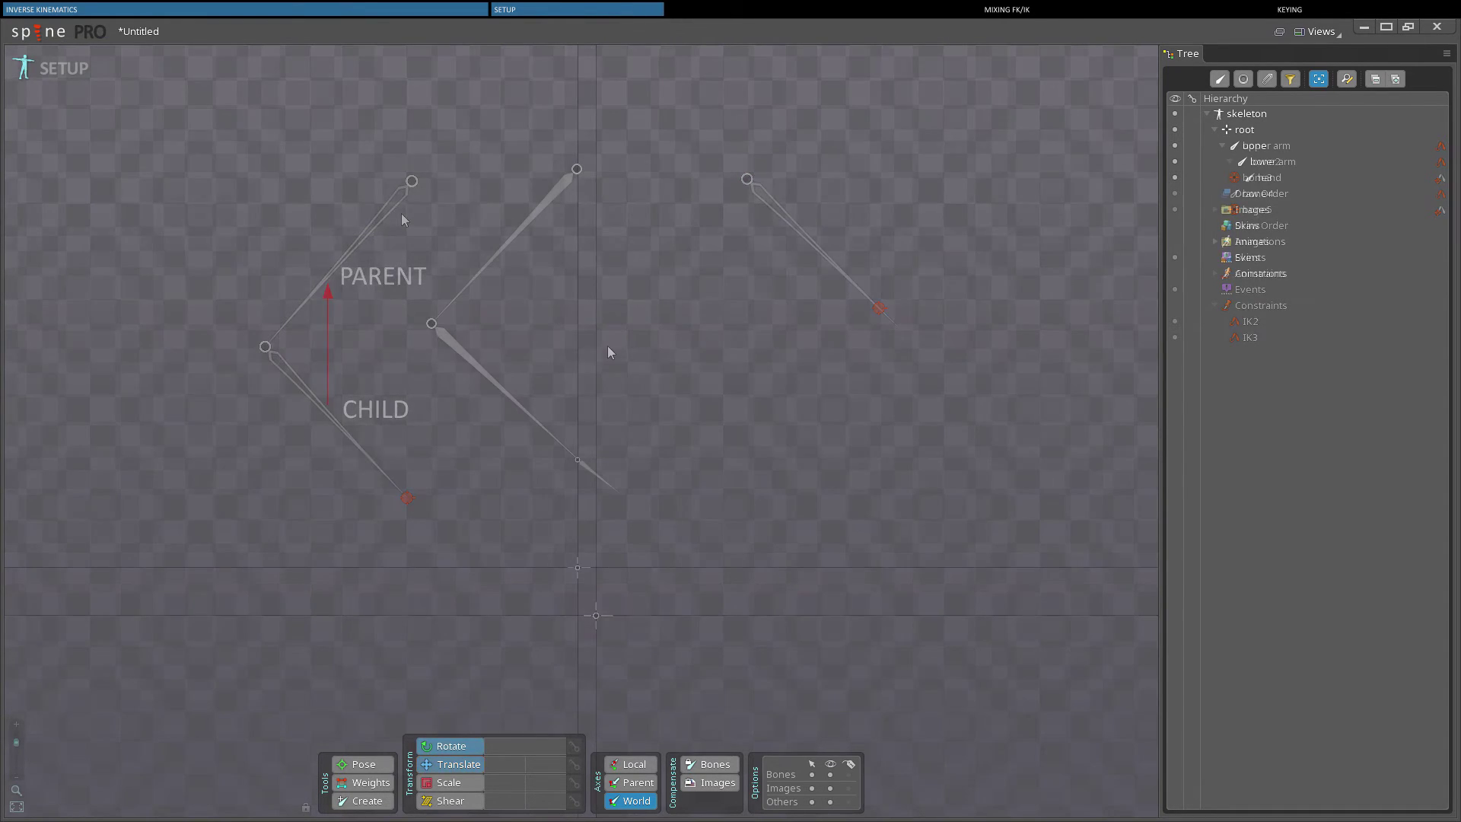
# Select the upper arm and lower arm bones and start a new IK Constraint from New...
pyautogui.click(533, 219)
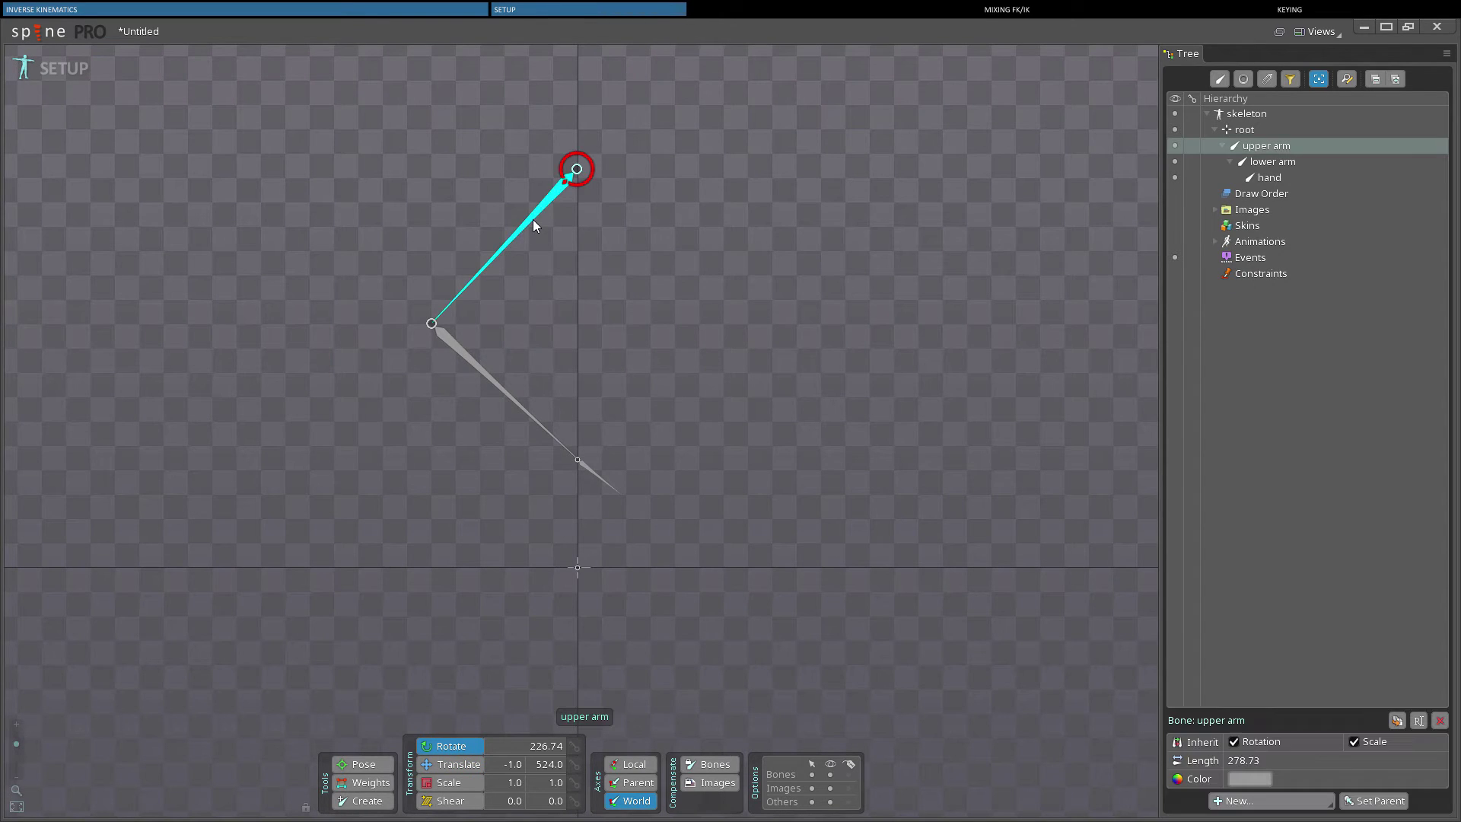
pyautogui.keyDown('ctrl'); pyautogui.click(477, 363); pyautogui.keyUp('ctrl')
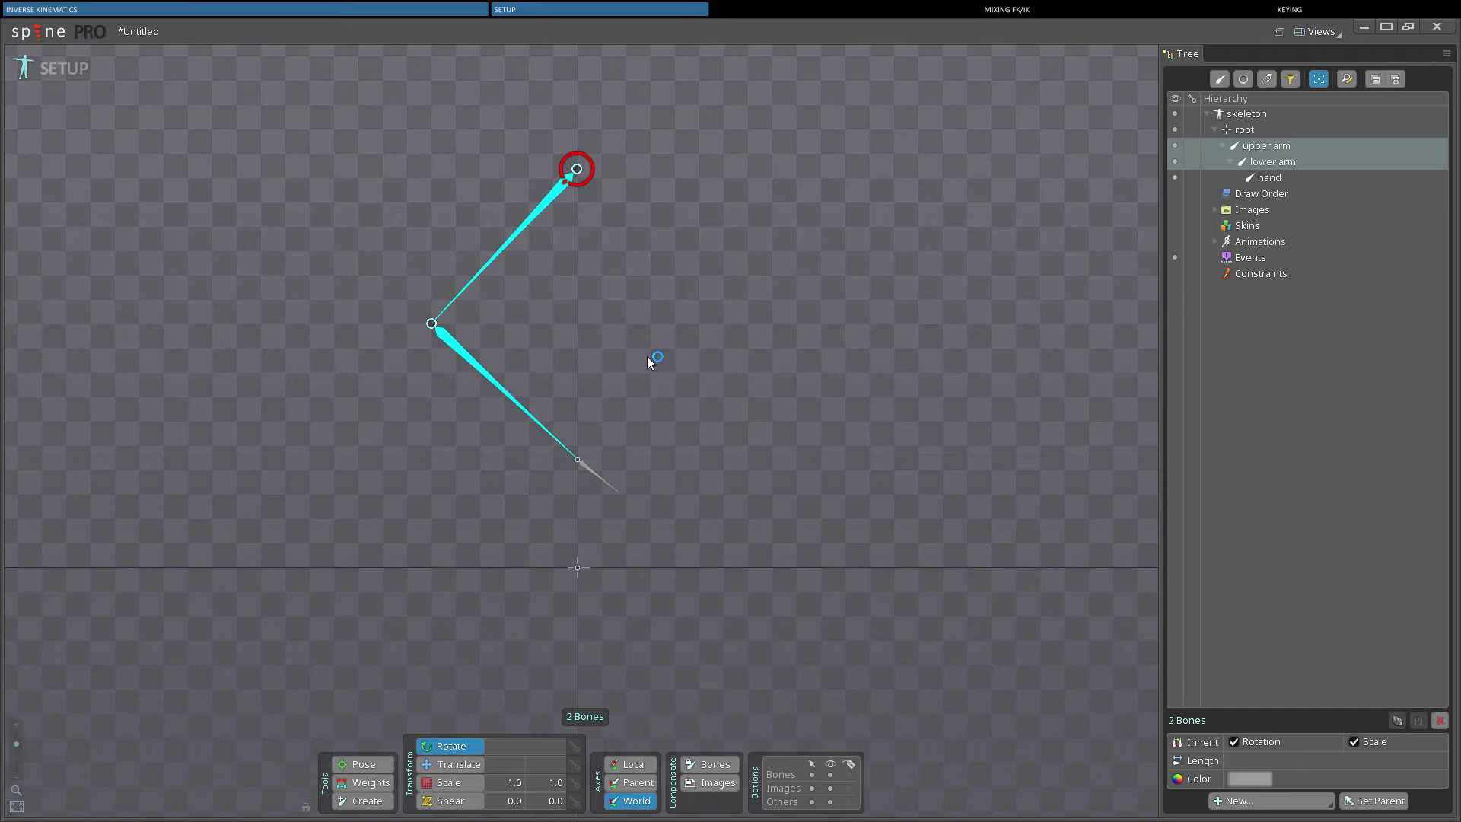
pyautogui.click(1271, 801)
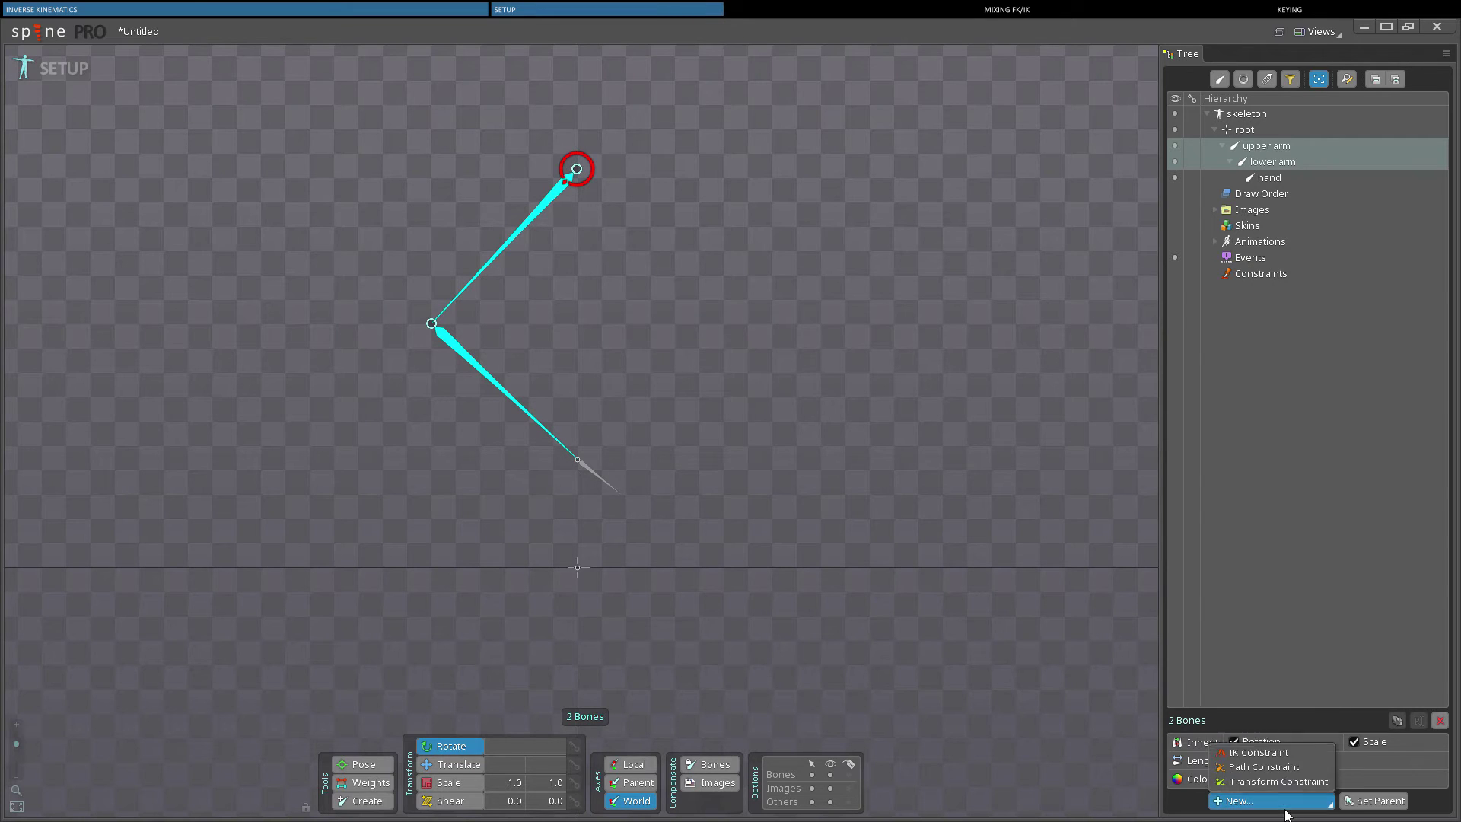
pyautogui.click(1276, 748)
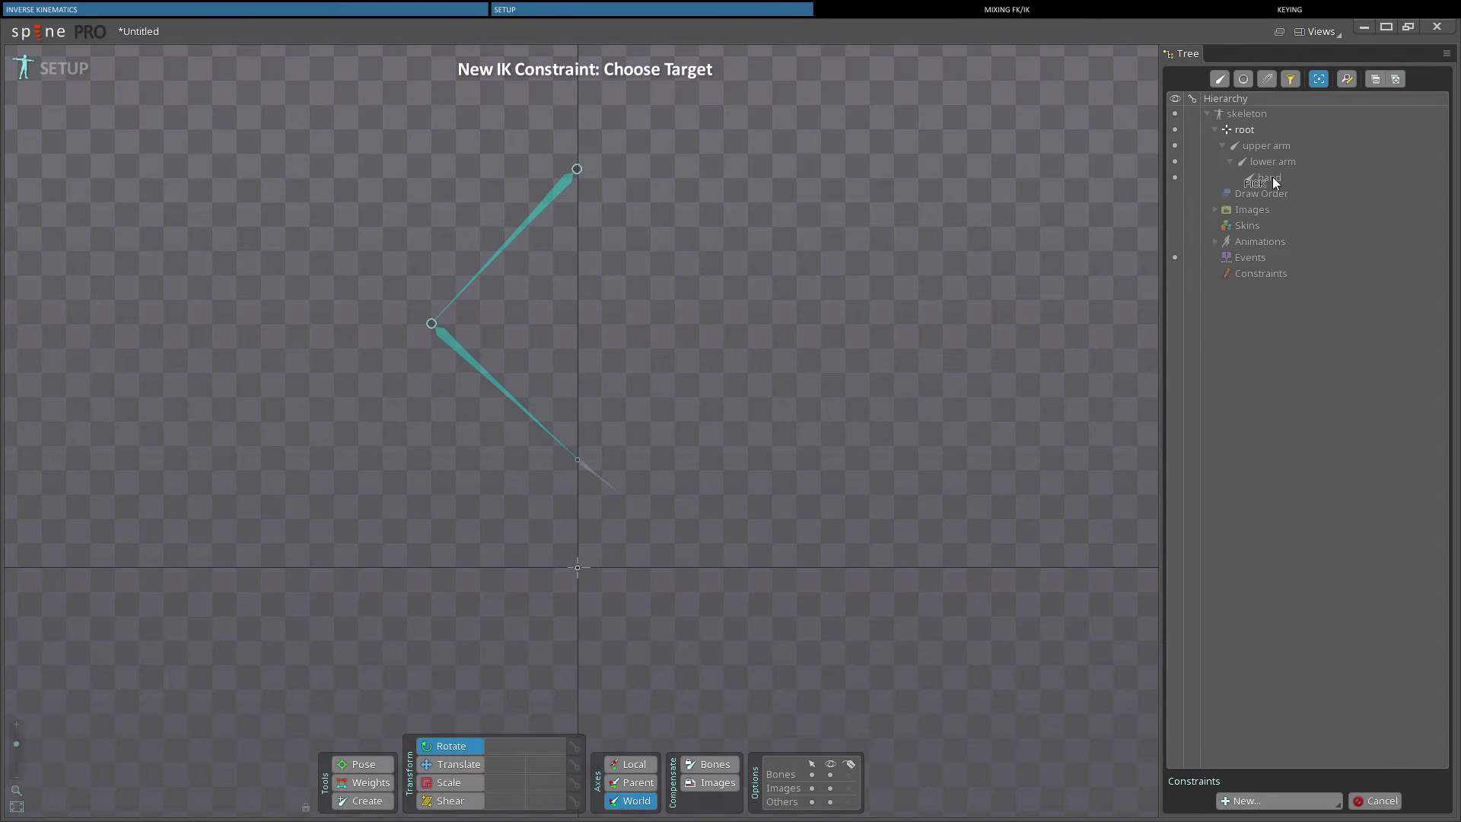
# Place the IK target below the lower arm and name the constraint IK
pyautogui.click(588, 487)
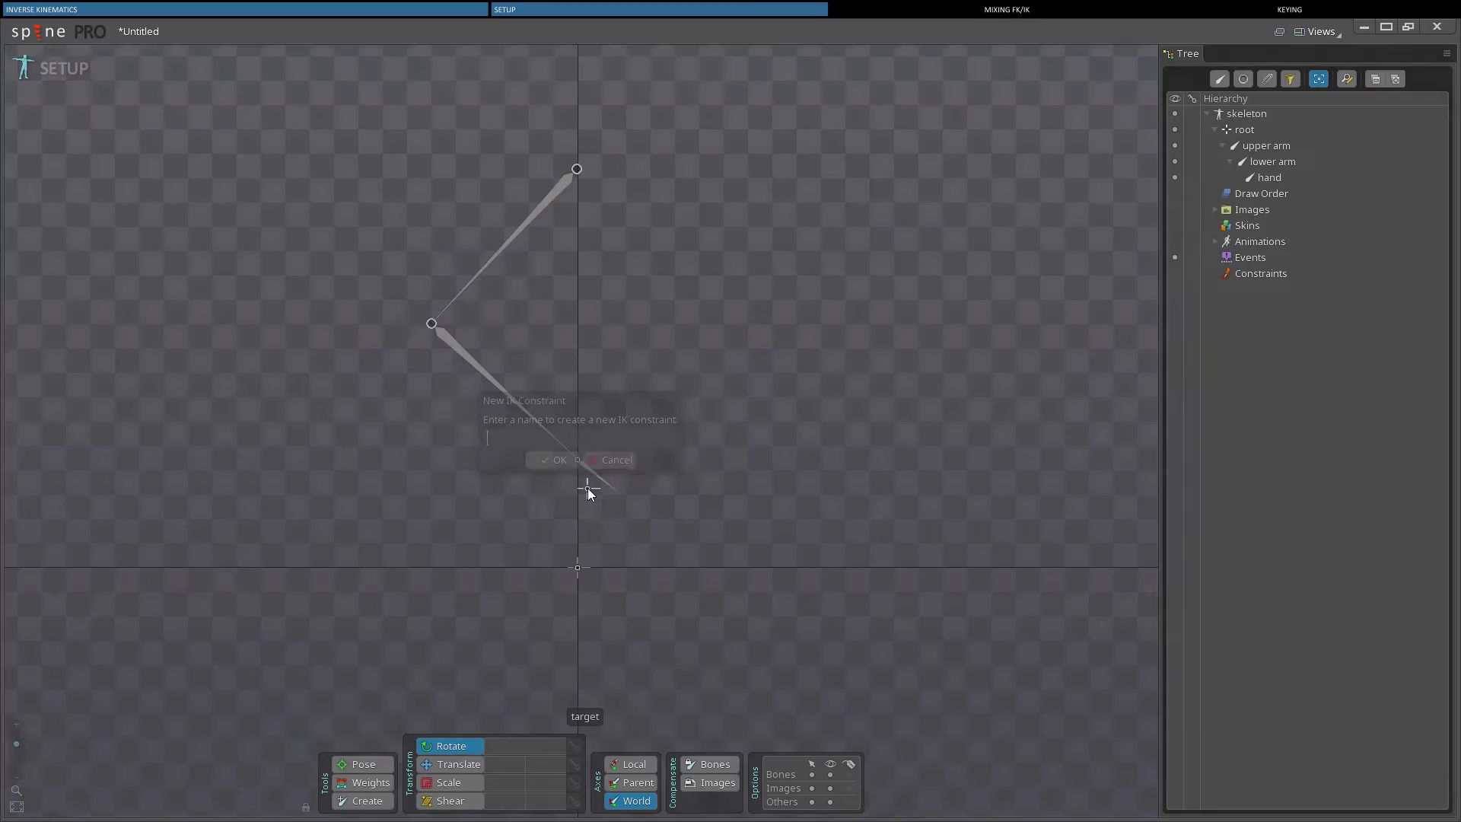
pyautogui.write('IK')
pyautogui.press('Return')
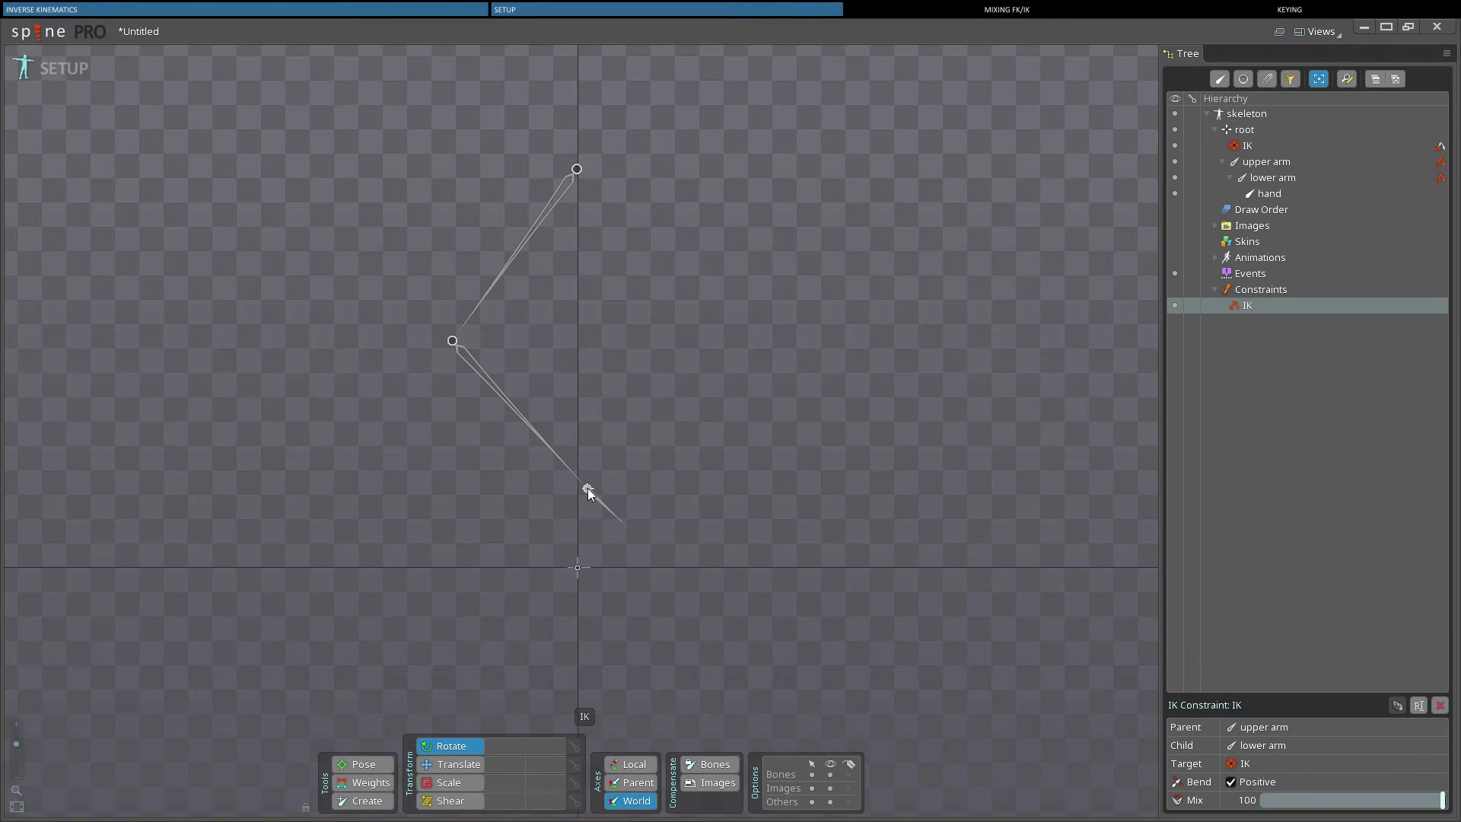
# Drag the IK target to about -8, 149, toggling Bend Positive off and back on
pyautogui.press('v')
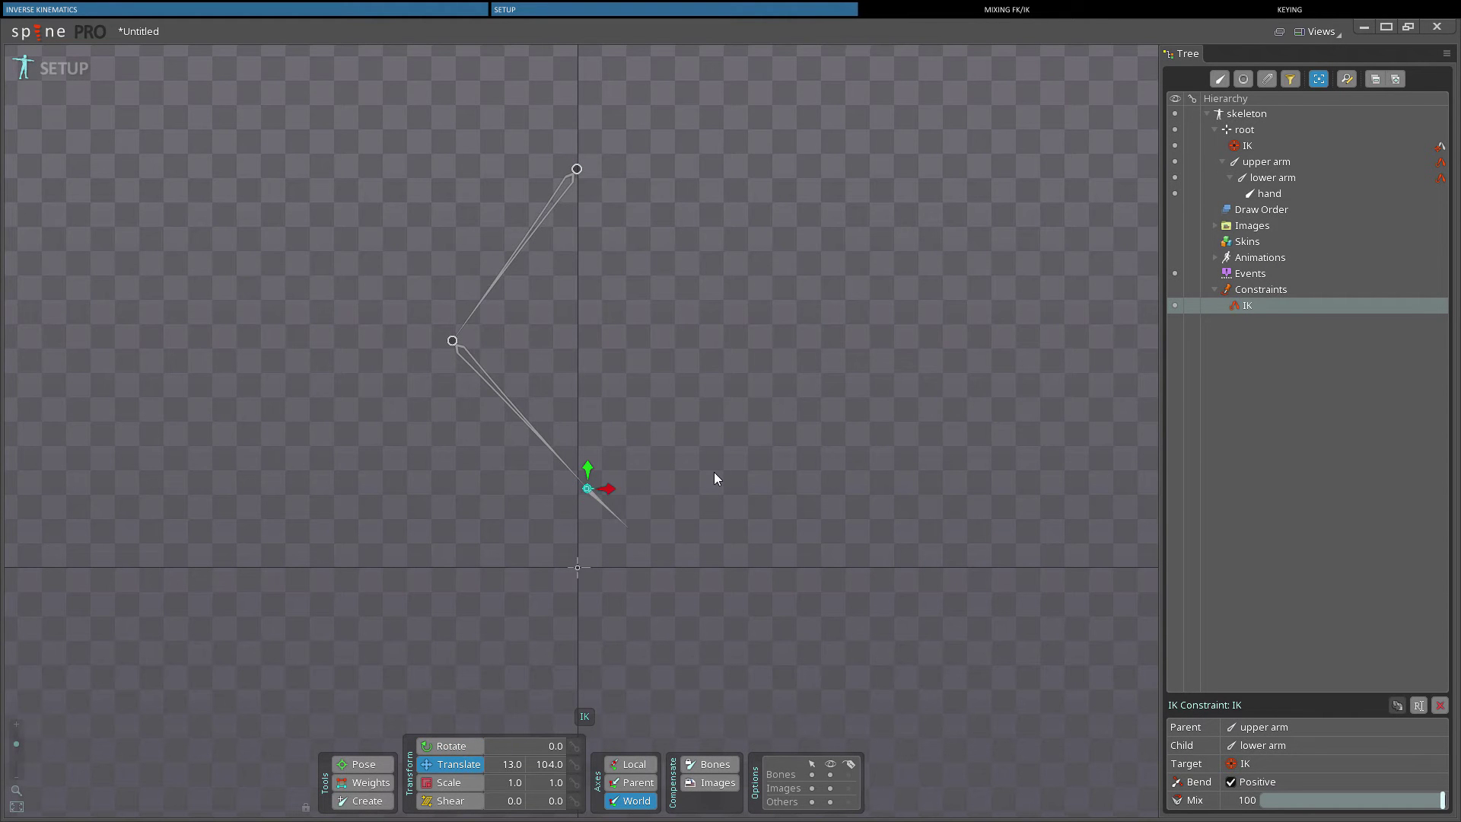
pyautogui.moveTo(714, 471); pyautogui.dragTo(758, 452)
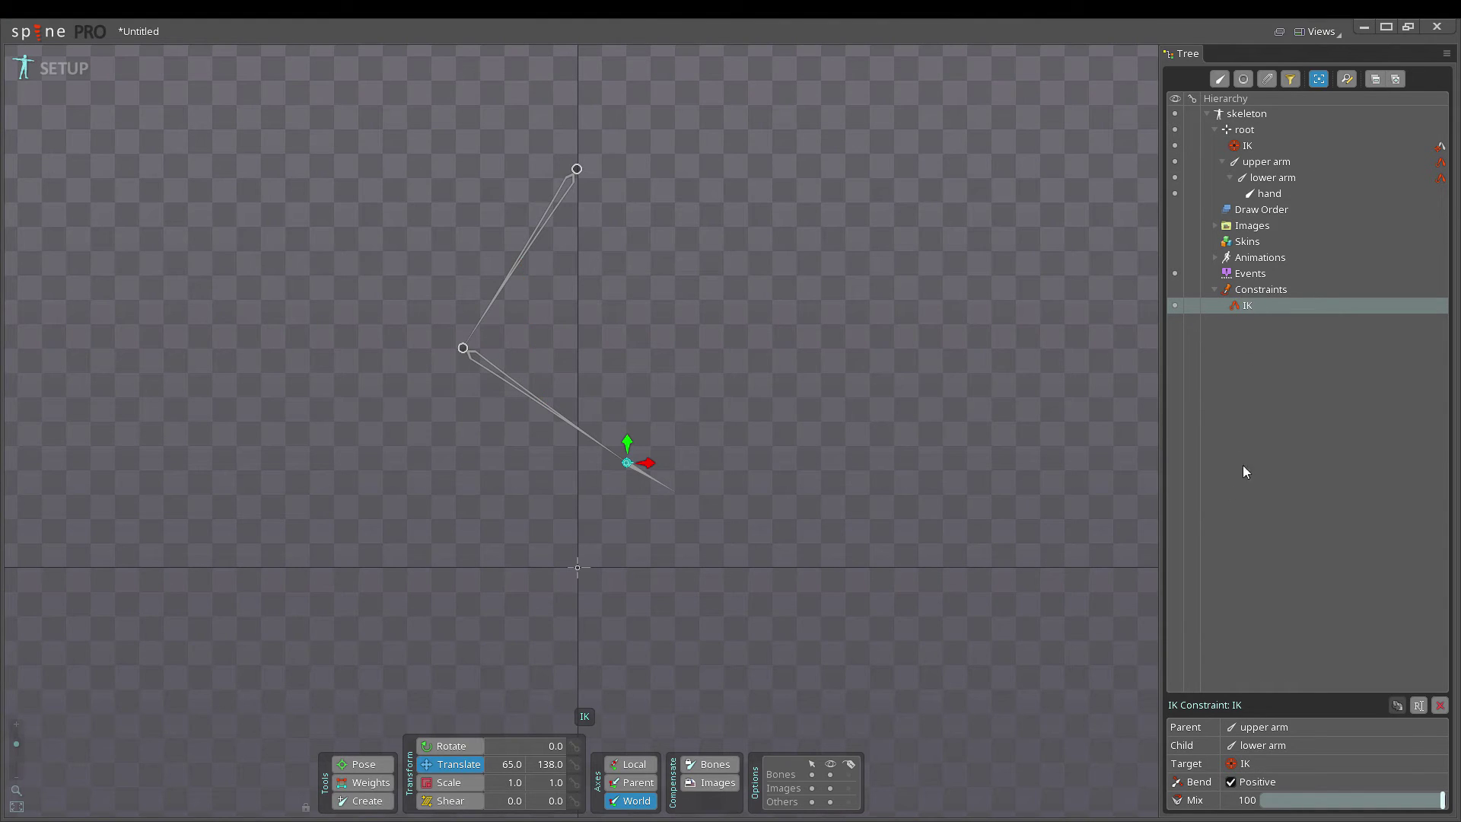
pyautogui.click(1231, 781)
pyautogui.moveTo(765, 487)
pyautogui.mouseDown()
pyautogui.moveTo(581, 472)
pyautogui.moveTo(753, 466)
pyautogui.mouseUp()
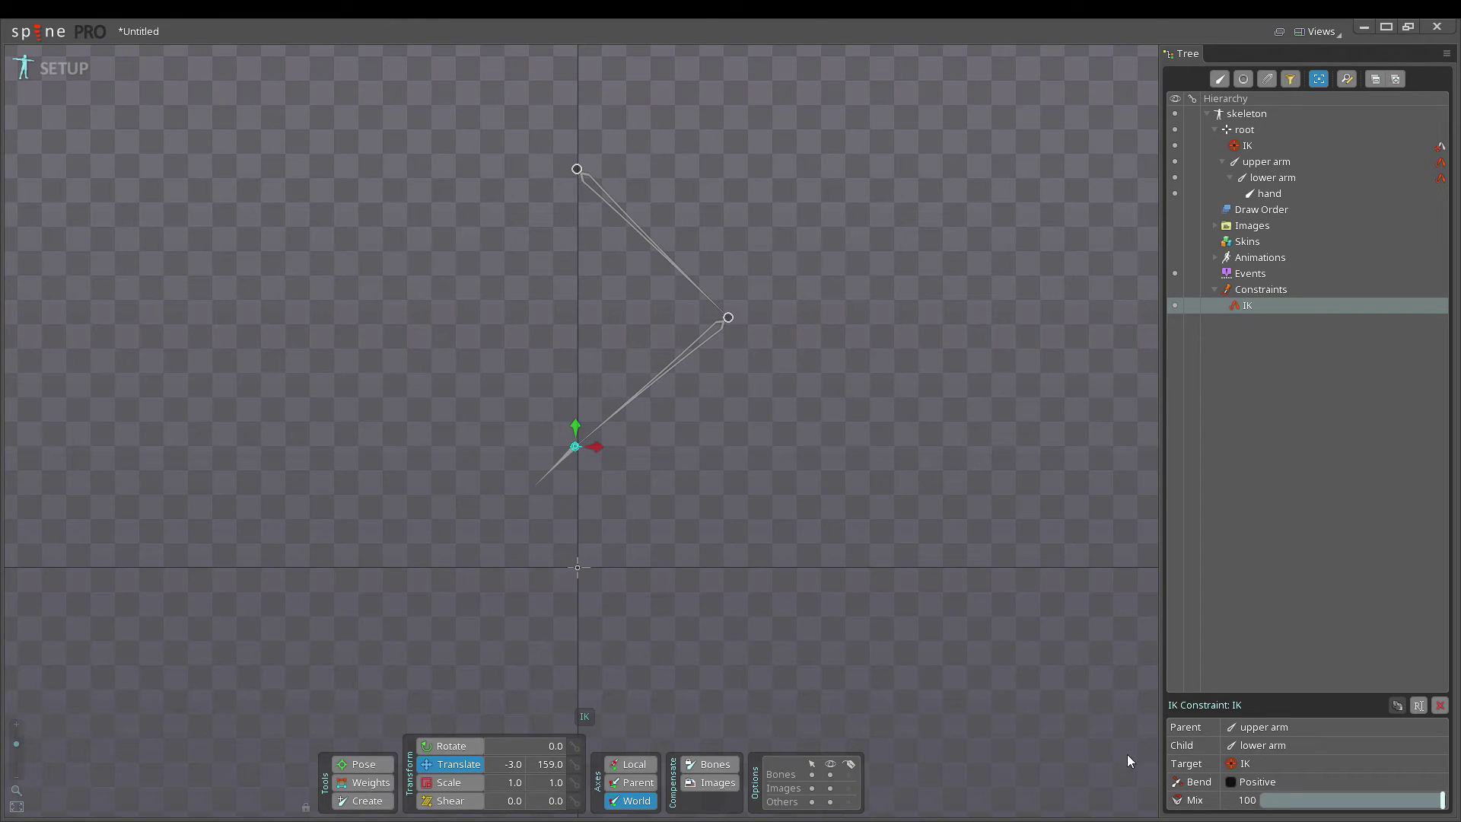
pyautogui.click(1230, 781)
pyautogui.moveTo(834, 499)
pyautogui.mouseDown()
pyautogui.moveTo(889, 368)
pyautogui.moveTo(830, 507)
pyautogui.mouseUp()
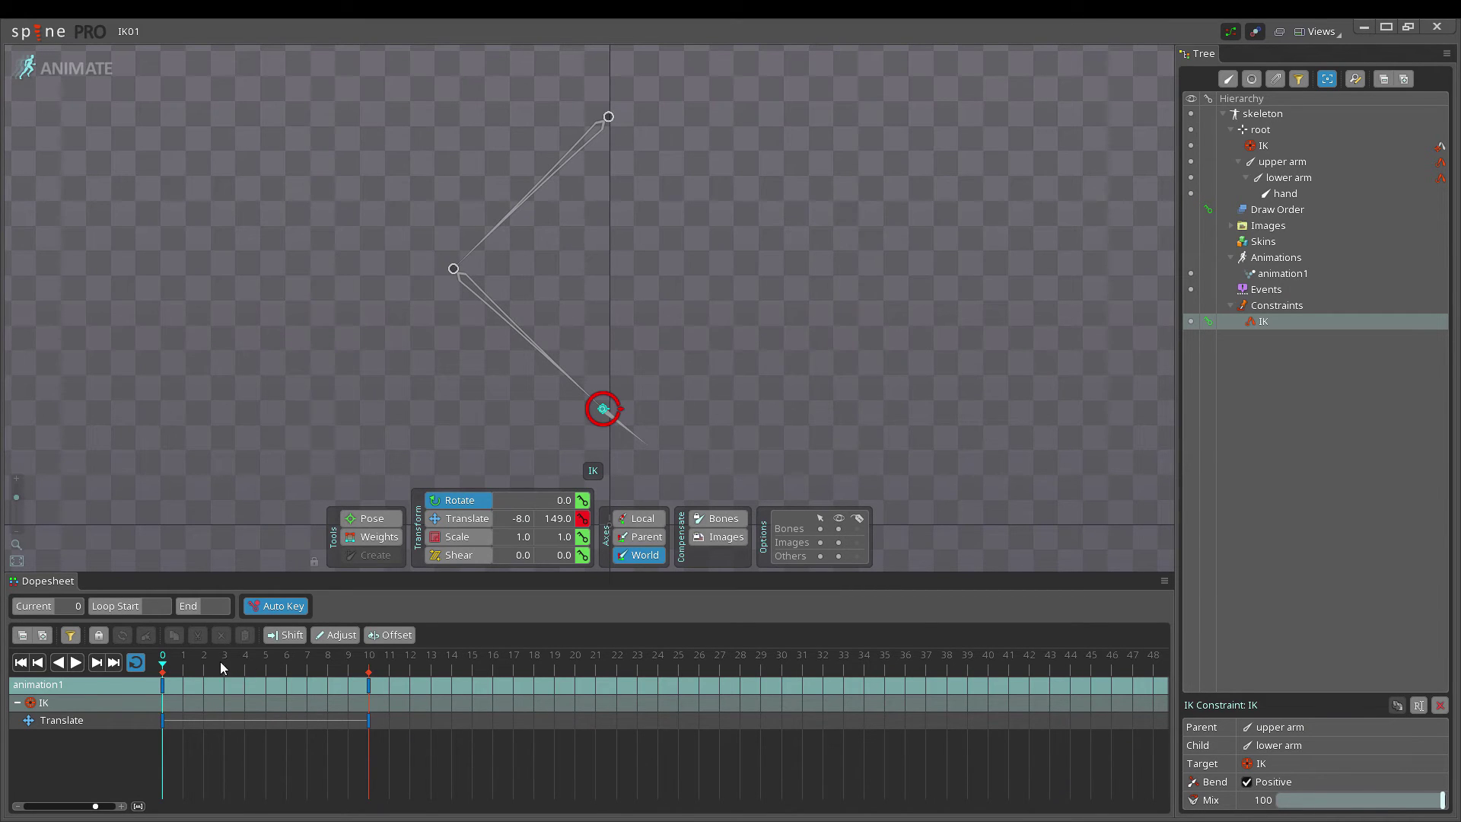
# Adjust and preview the IK Mix slider, keying mix at 50.2, then view frame 10
pyautogui.moveTo(1332, 806); pyautogui.dragTo(1256, 811)
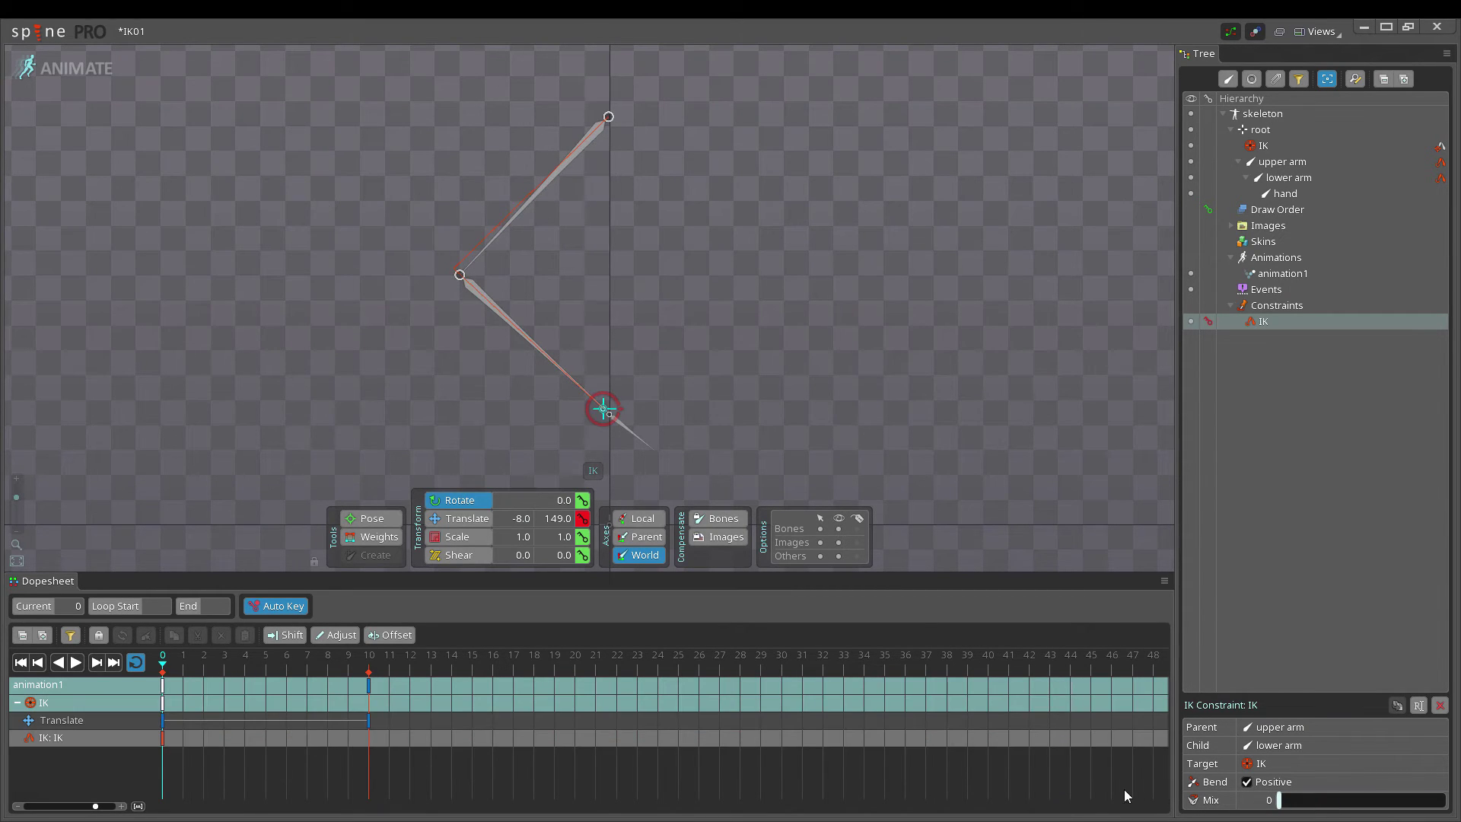
pyautogui.moveTo(228, 655); pyautogui.dragTo(112, 673)
pyautogui.moveTo(1279, 802); pyautogui.dragTo(1443, 805)
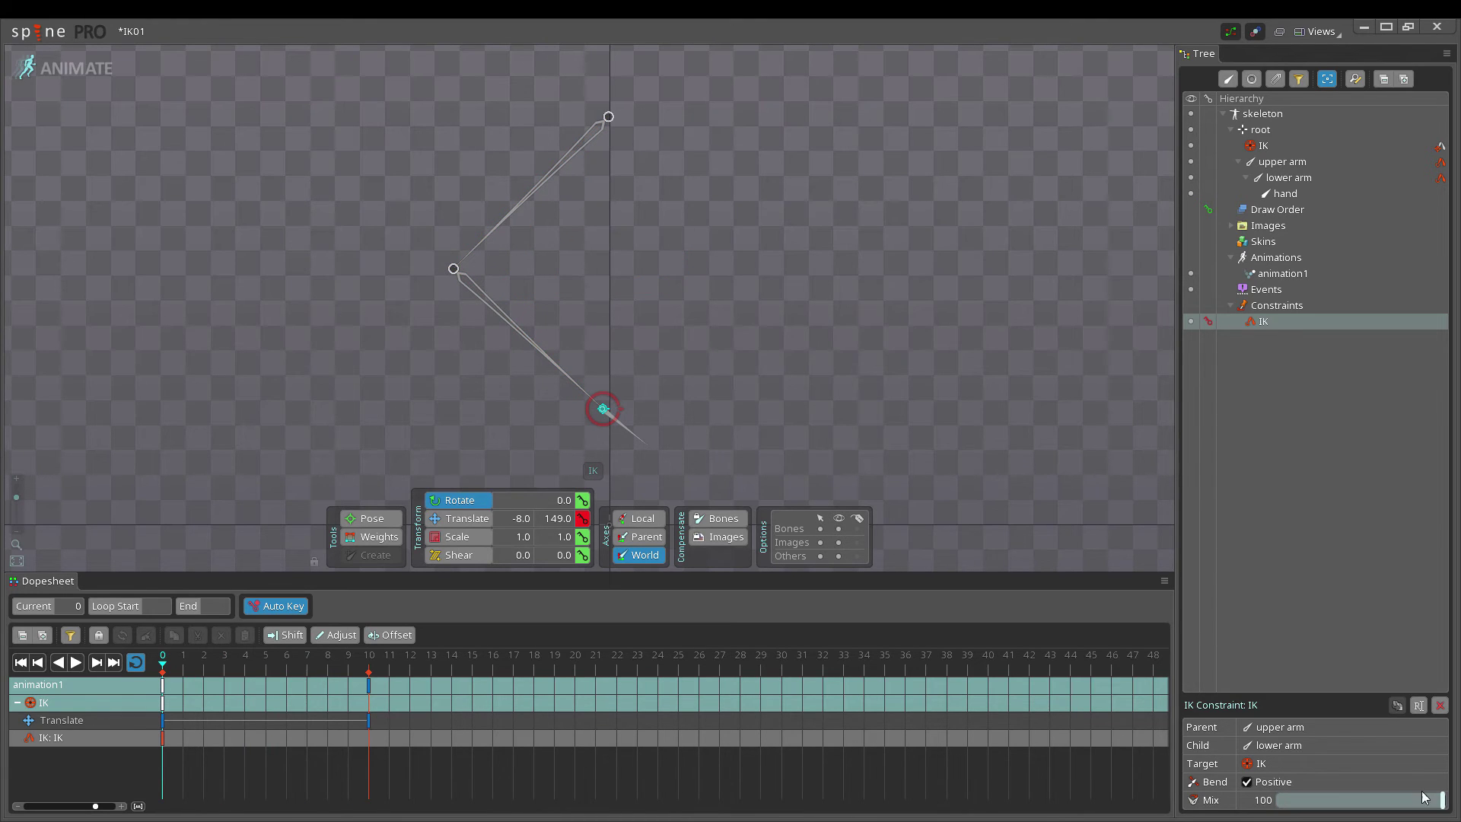
pyautogui.moveTo(226, 655); pyautogui.dragTo(174, 680)
pyautogui.moveTo(1375, 798); pyautogui.dragTo(1360, 800)
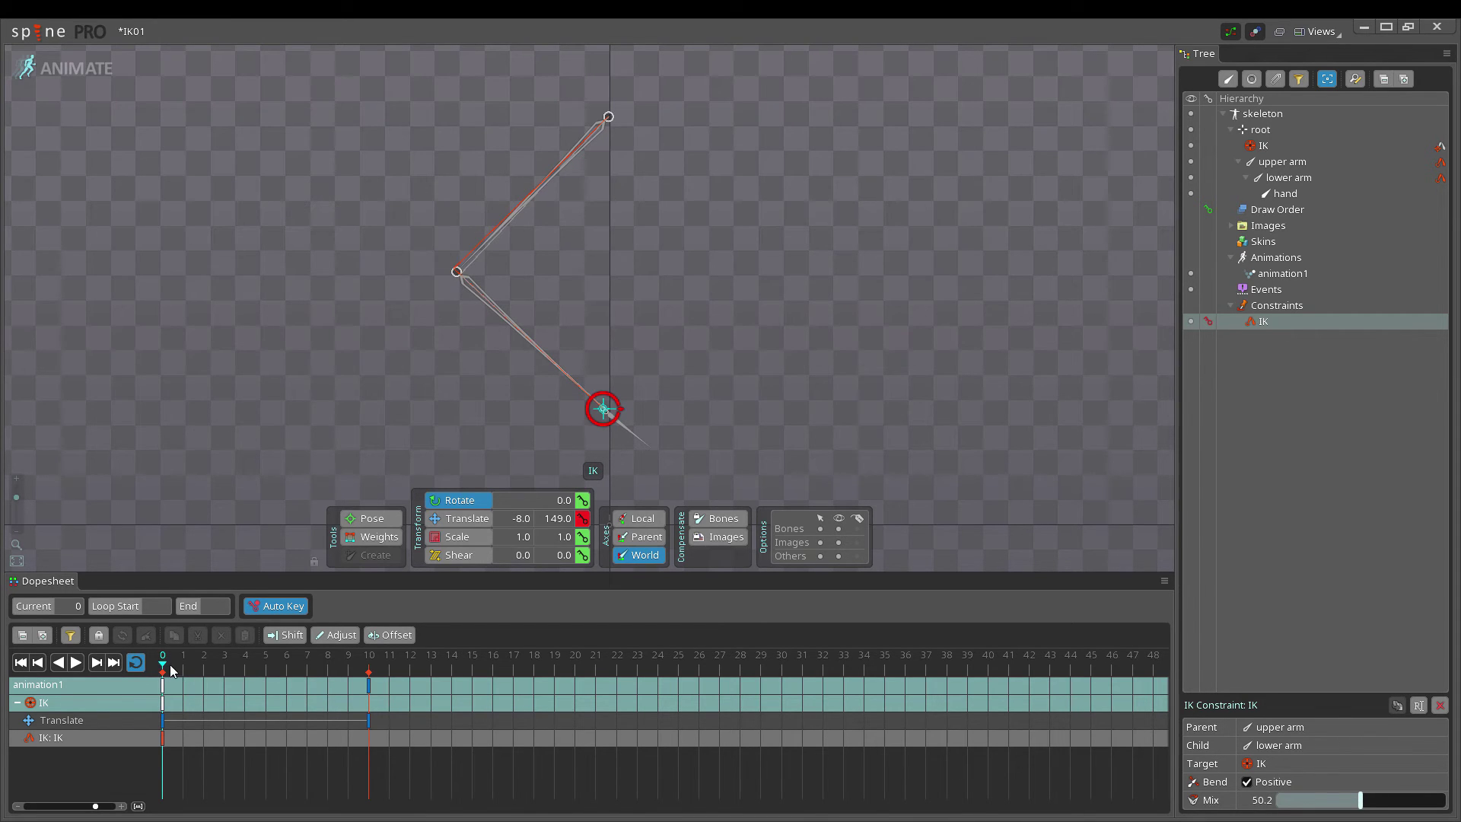
pyautogui.moveTo(170, 664); pyautogui.dragTo(367, 685)
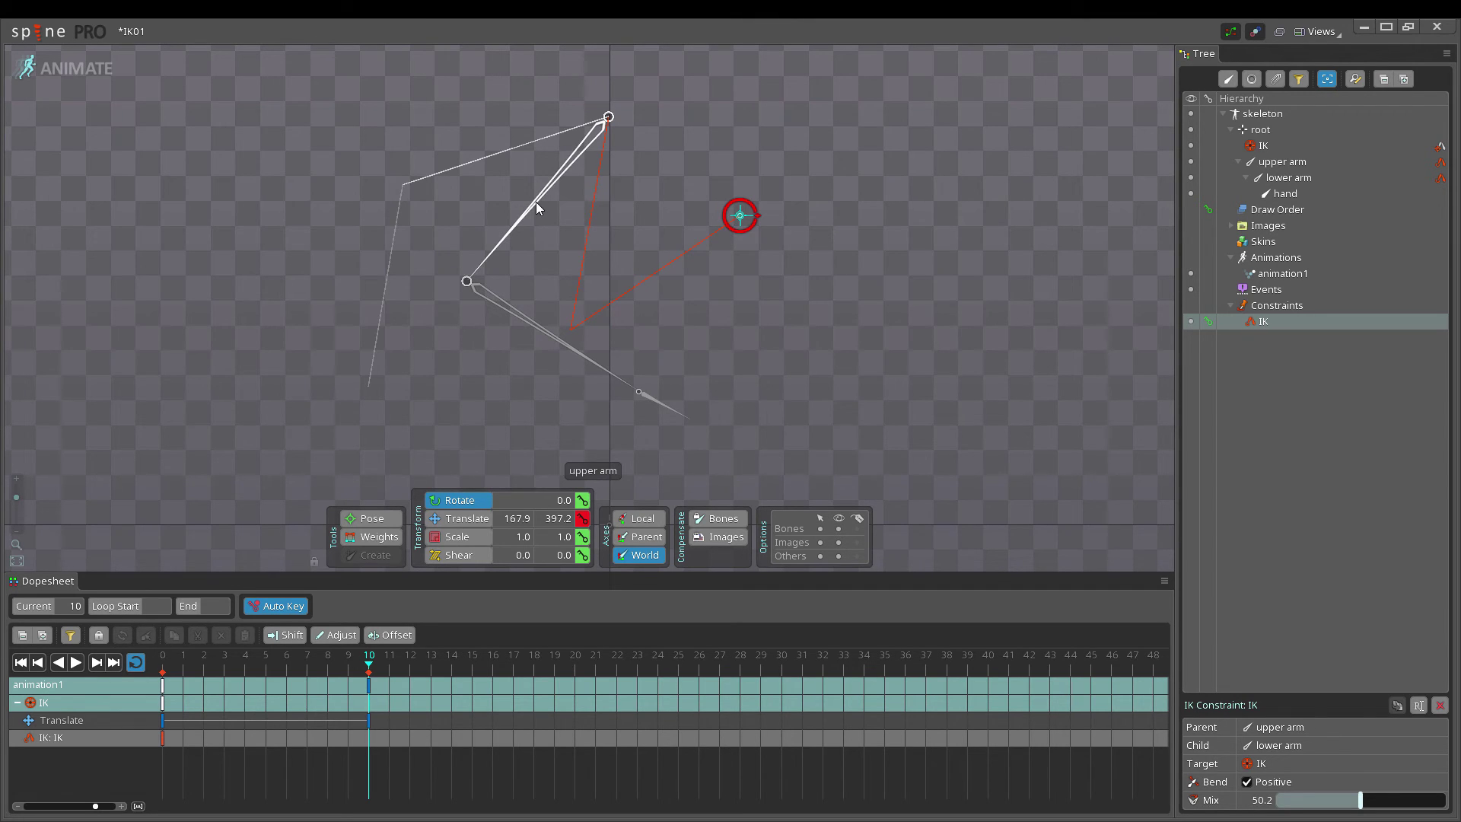
# Disable the IK constraint and rotate the lower arm by hand toward 265°
pyautogui.click(1192, 321)
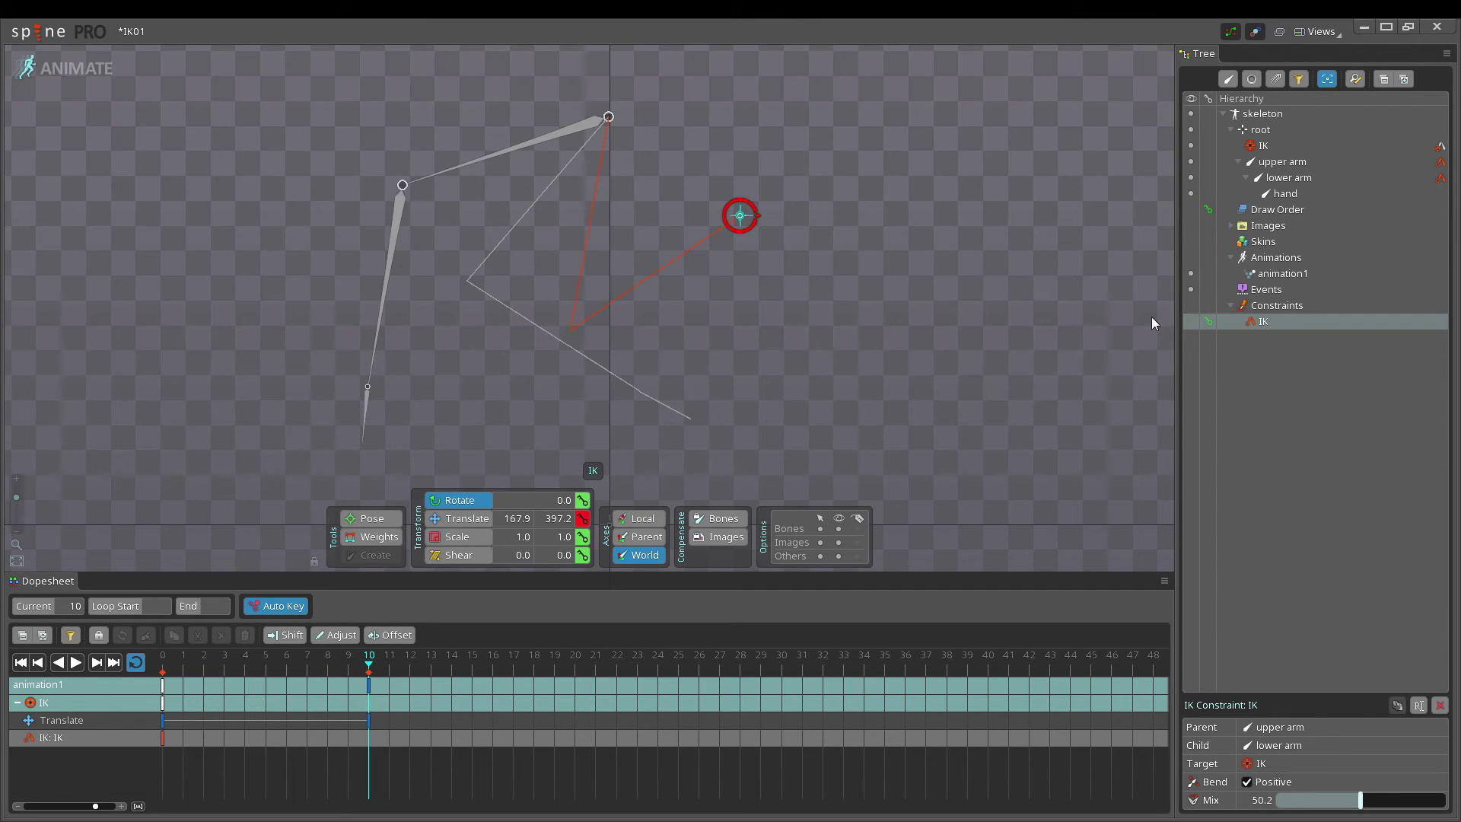
pyautogui.click(533, 142)
pyautogui.click(396, 228)
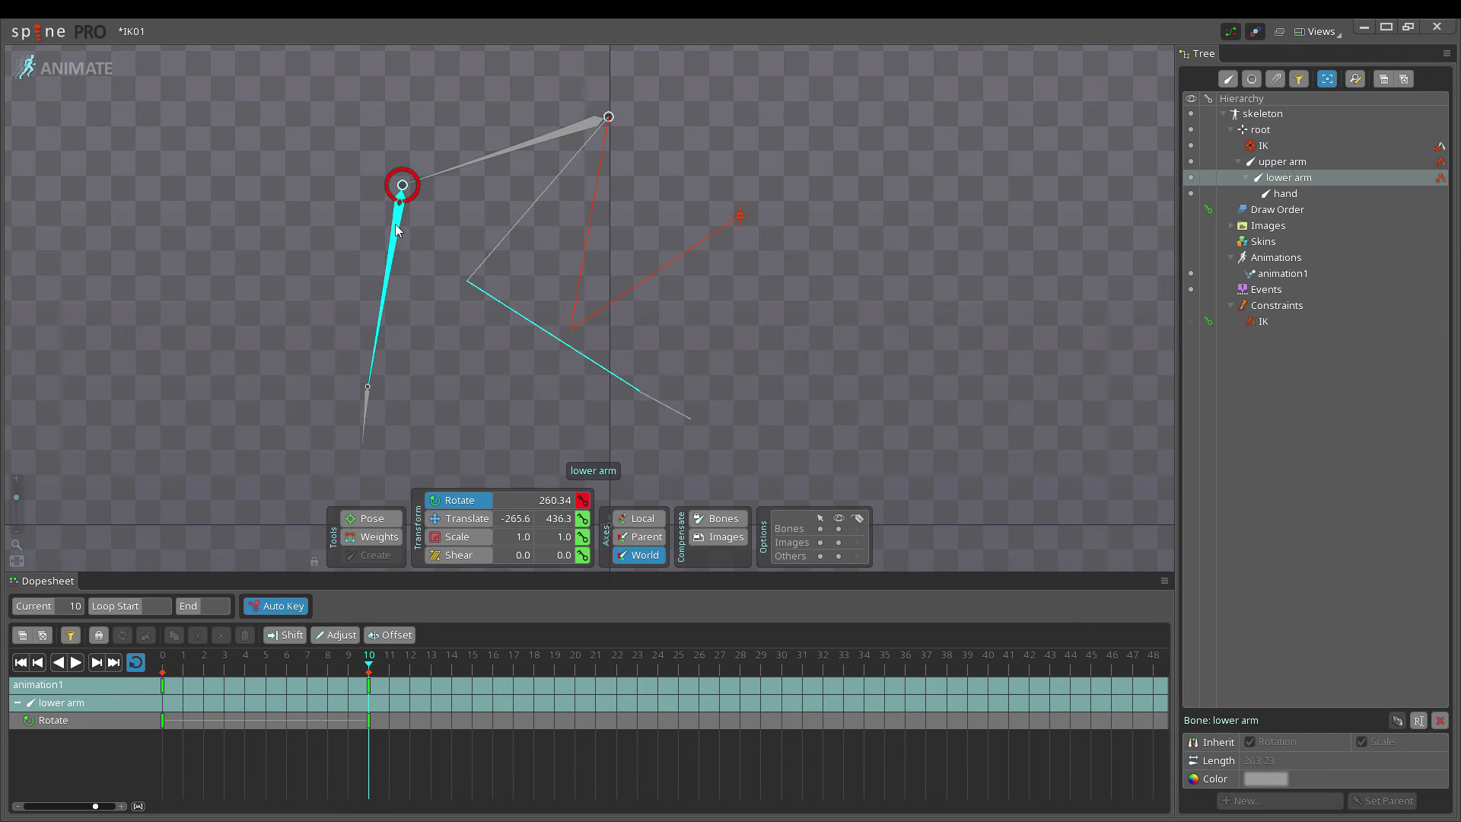
pyautogui.moveTo(445, 389)
pyautogui.mouseDown()
pyautogui.moveTo(611, 317)
pyautogui.moveTo(433, 398)
pyautogui.moveTo(573, 322)
pyautogui.moveTo(467, 389)
pyautogui.mouseUp()
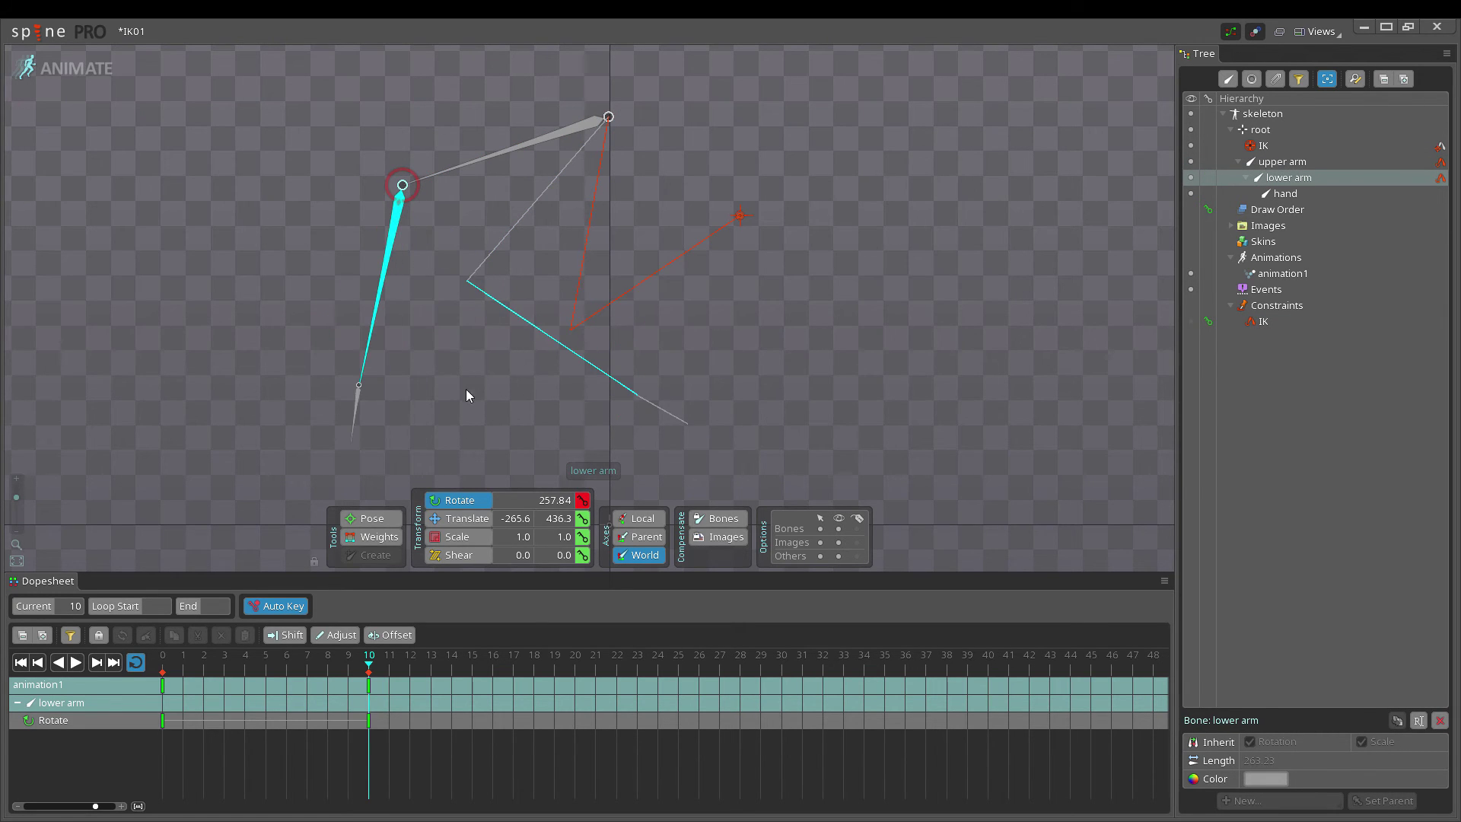
# Re-enable IK, try rotating the lower arm under it, then turn IK off again
pyautogui.click(1192, 322)
pyautogui.moveTo(529, 303); pyautogui.dragTo(888, 266)
pyautogui.click(1192, 322)
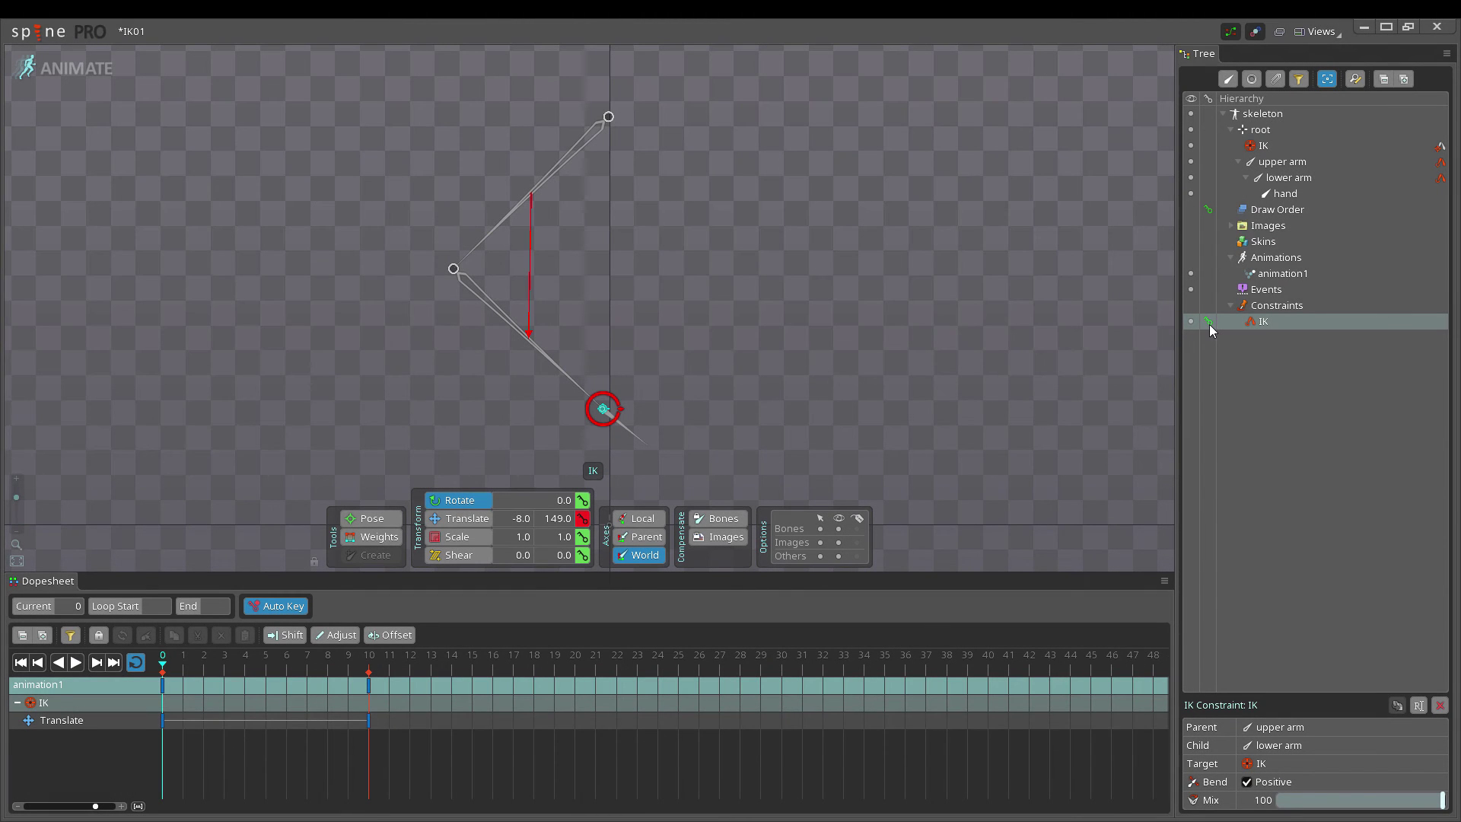
# Key IK mix 100 at frame 0 and mix 0 at frame 6, then select the first key
pyautogui.click(1208, 322)
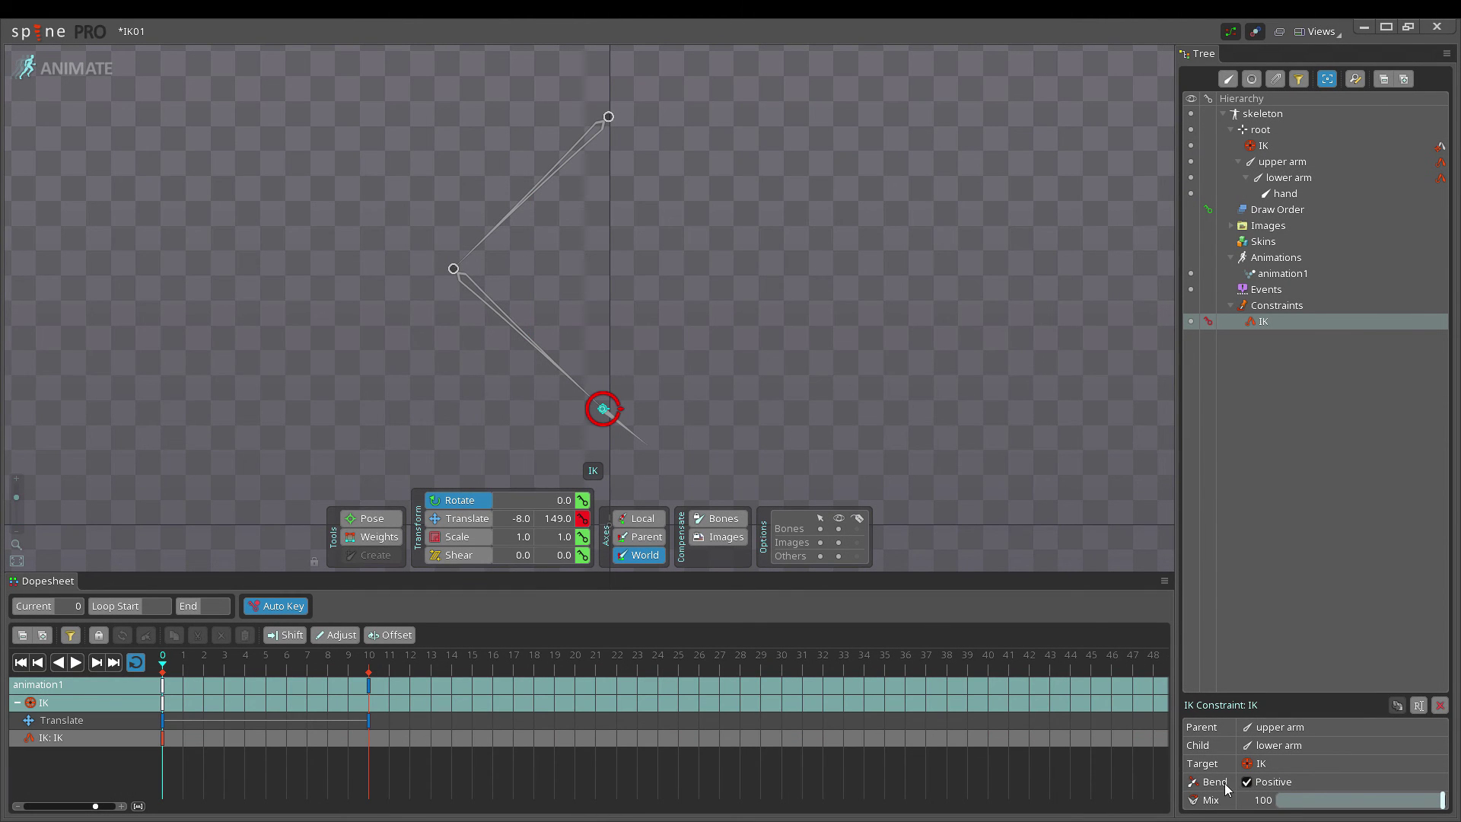
pyautogui.click(172, 742)
pyautogui.moveTo(178, 709); pyautogui.dragTo(286, 712)
pyautogui.moveTo(1410, 807); pyautogui.dragTo(1252, 815)
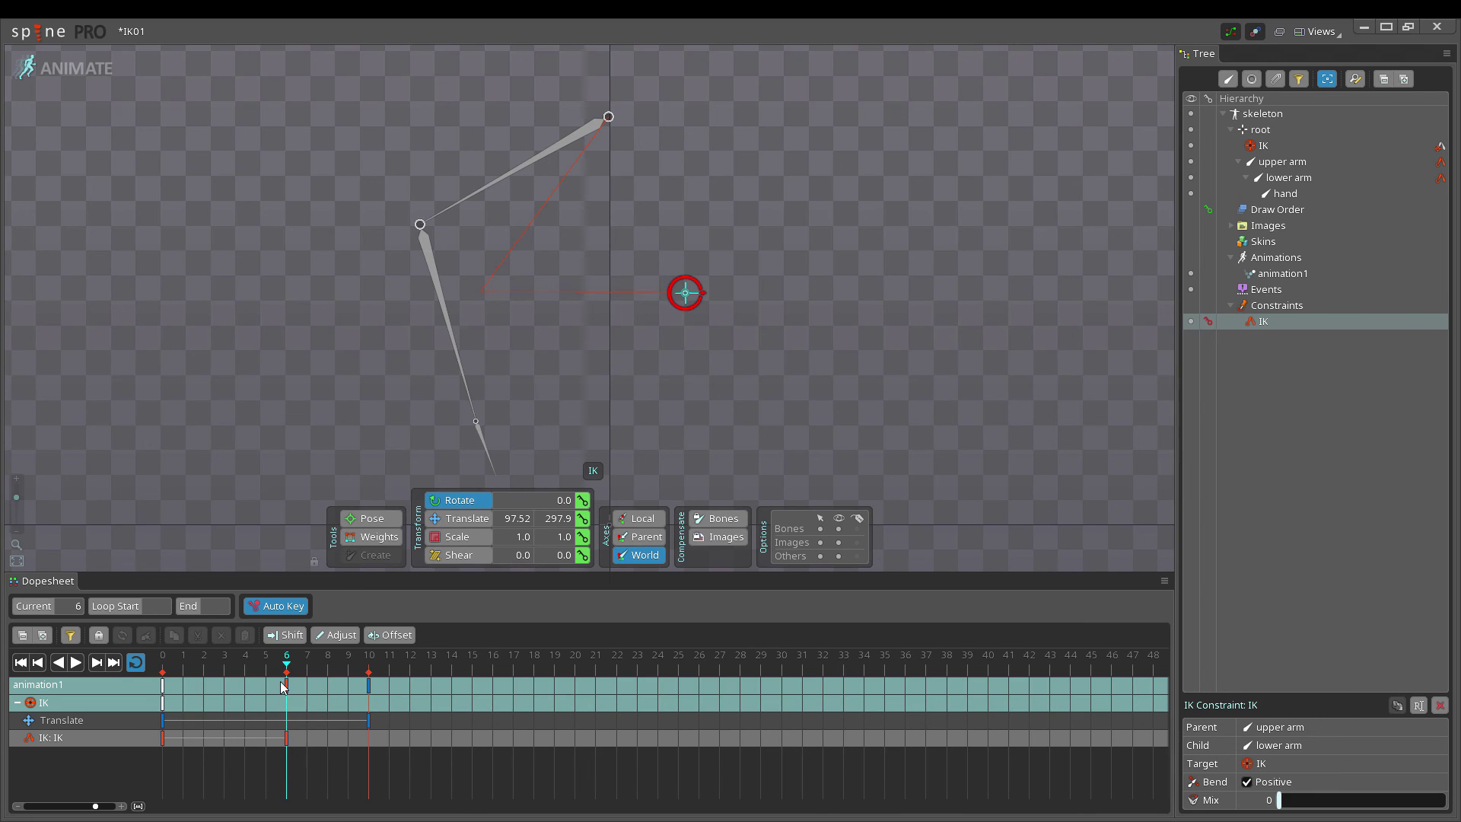
pyautogui.click(163, 741)
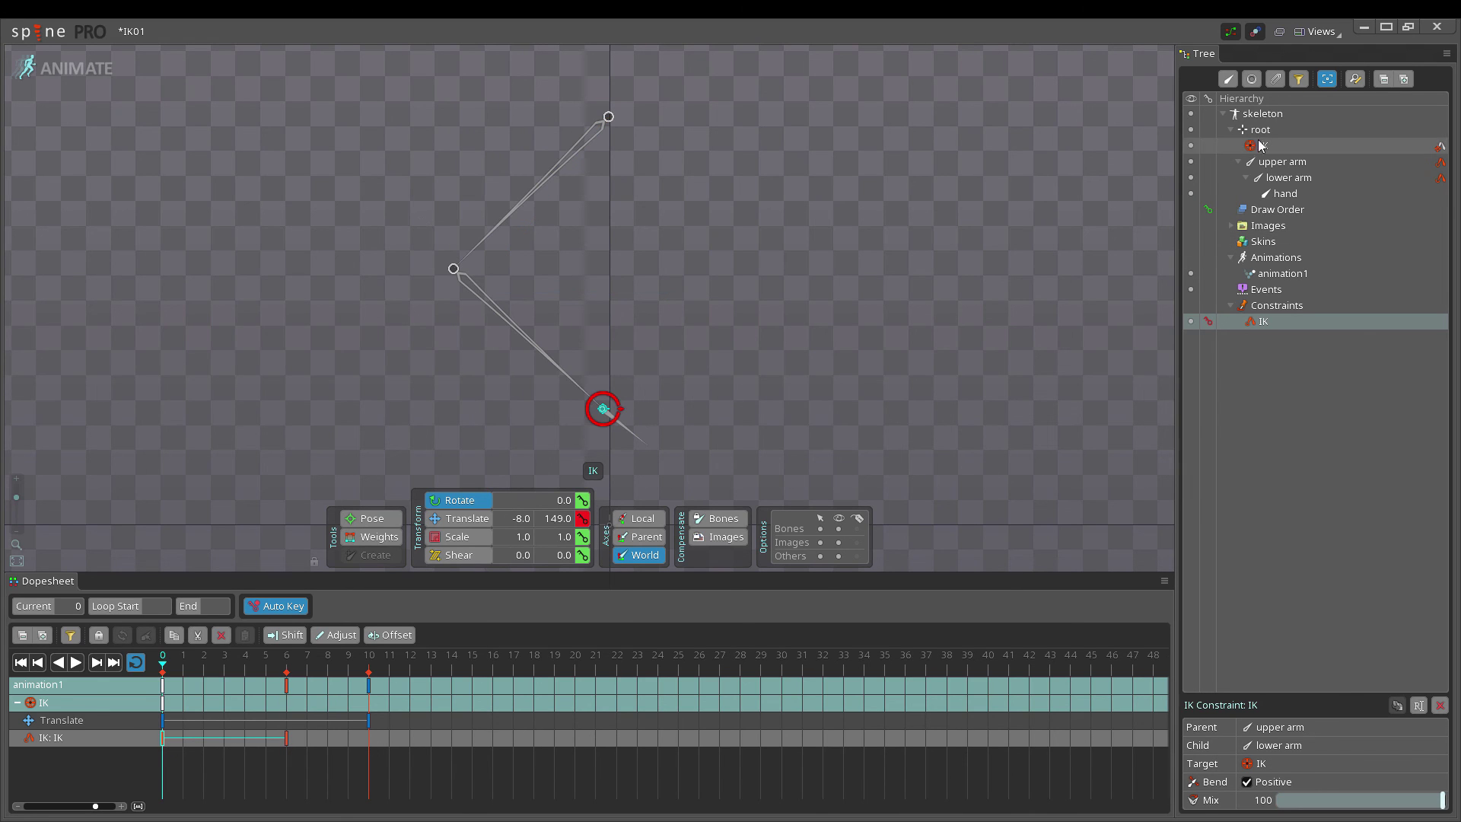
# Set the frame-0 IK mix key to Stepped in the Graph view and preview frames 0–9
pyautogui.click(1231, 32)
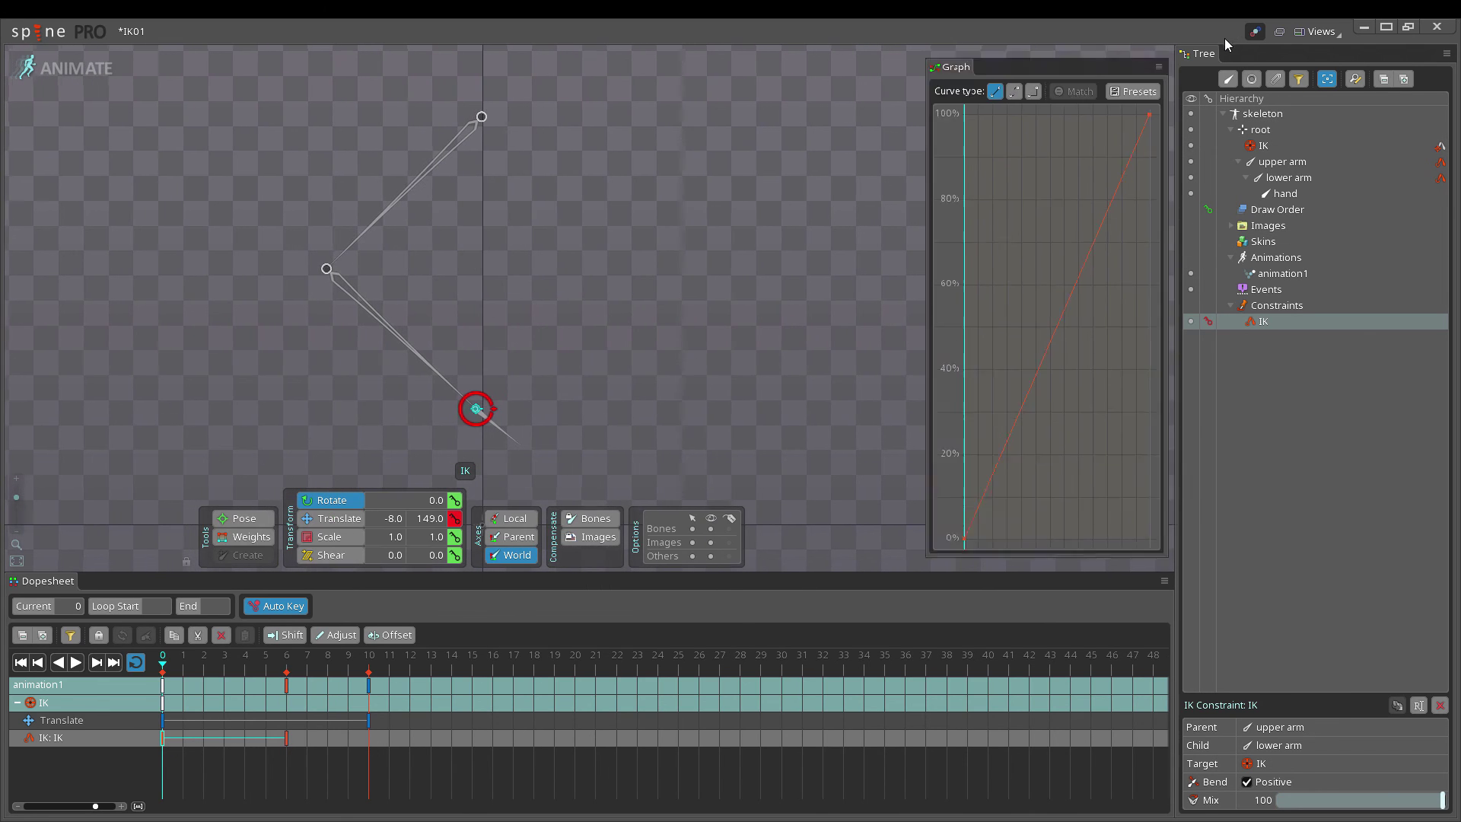
pyautogui.click(1037, 80)
pyautogui.click(1166, 54)
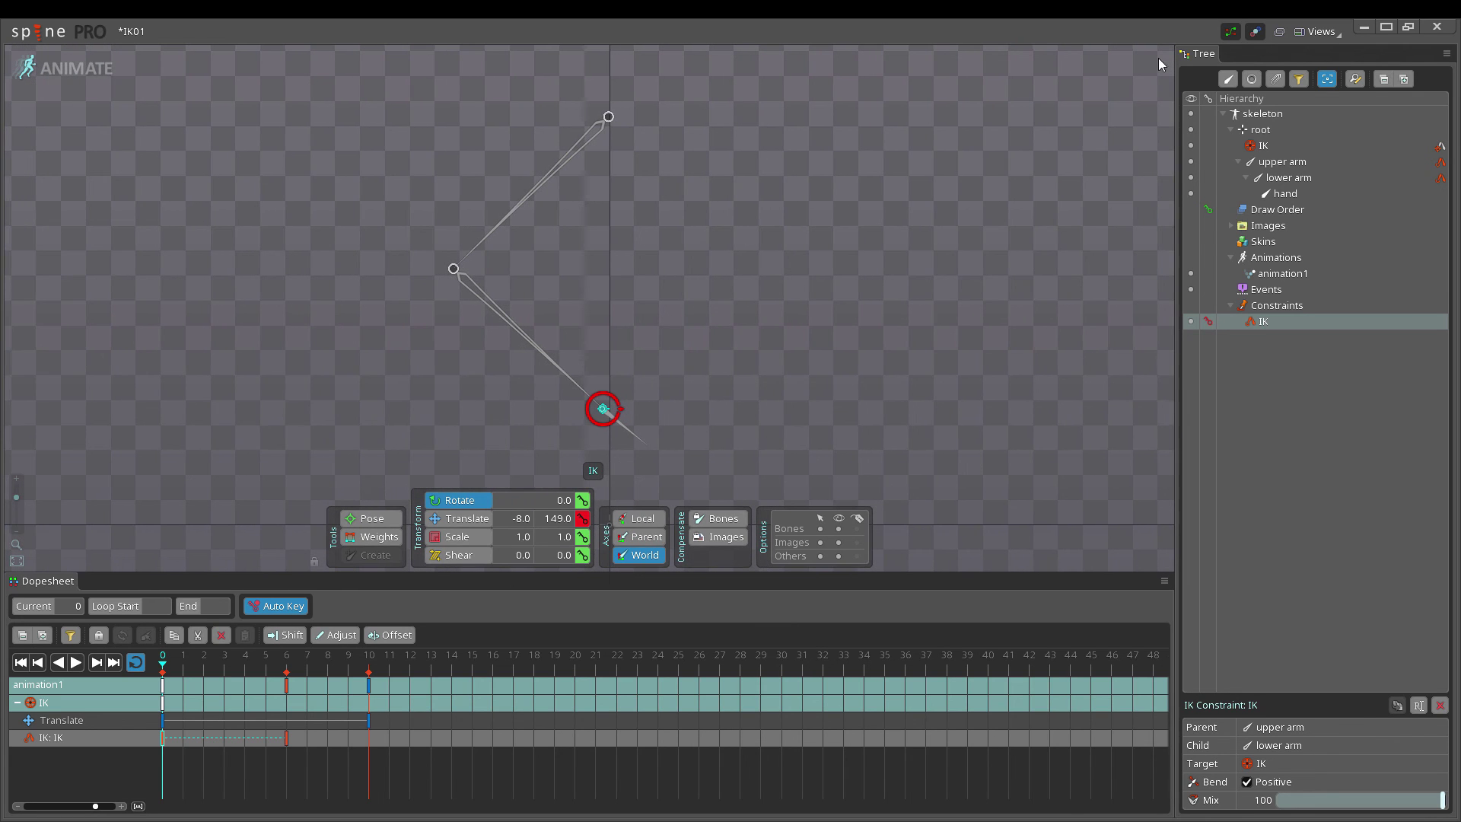
pyautogui.moveTo(176, 669); pyautogui.dragTo(147, 685)
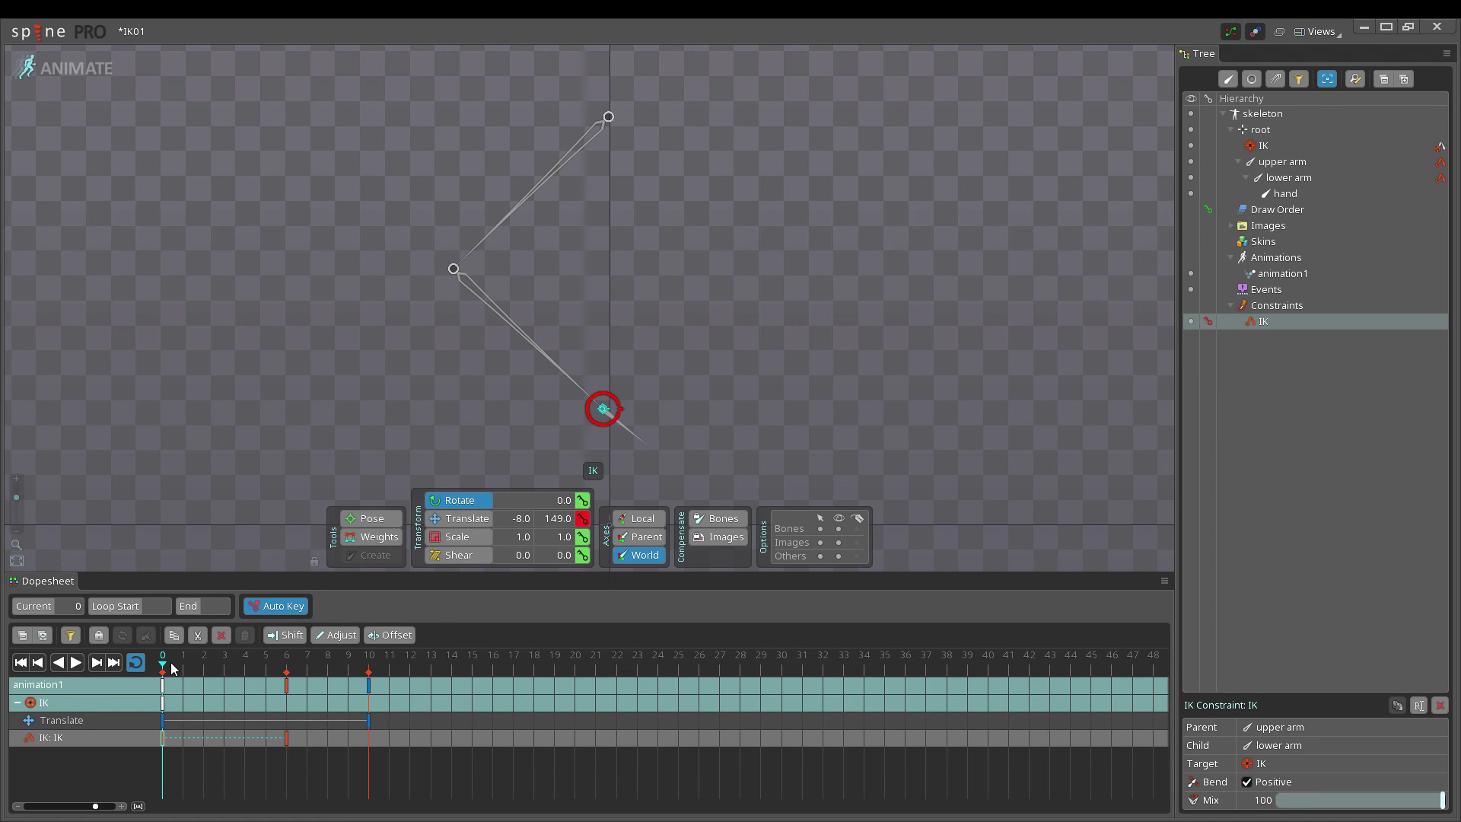